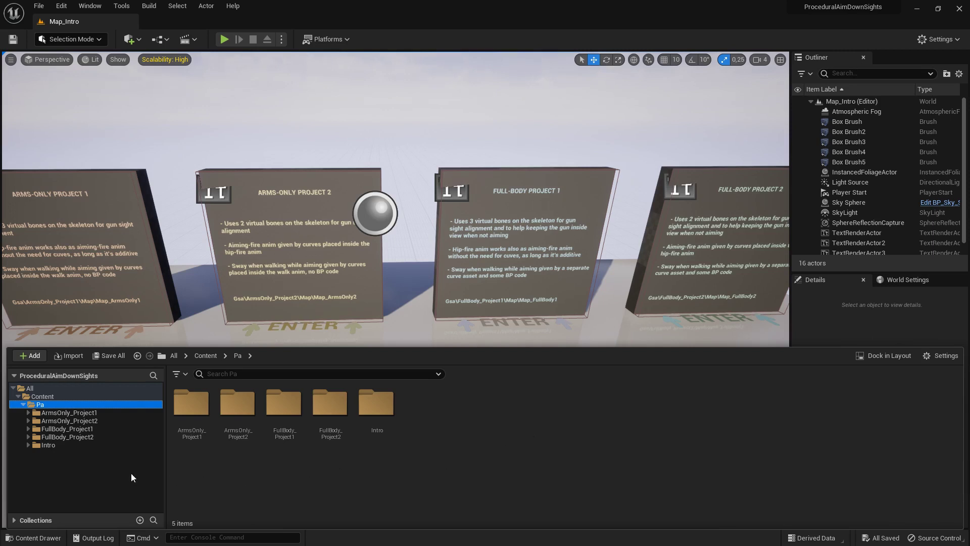
- Open the AB_Character_FullBody1 animation blueprint from the FullBody_Project1 Animations folder
click(60, 429)
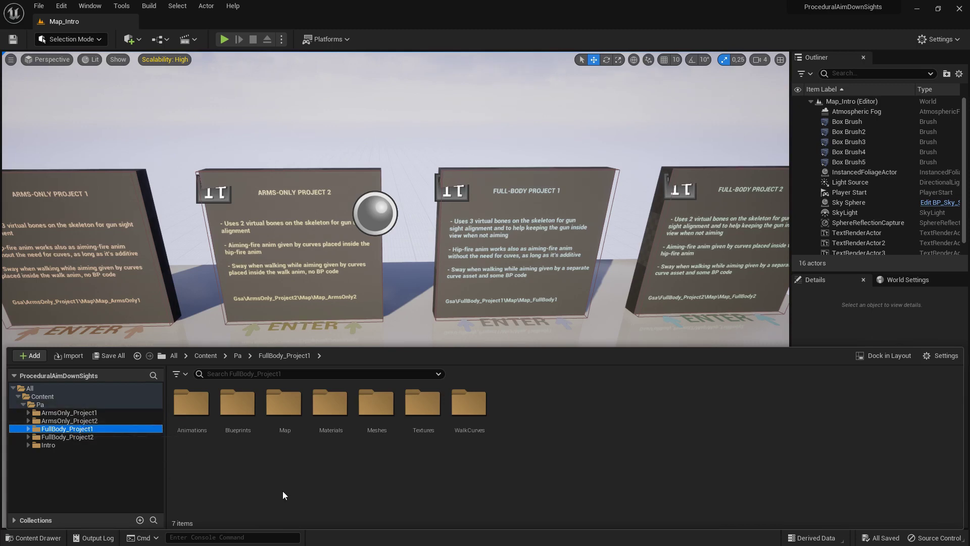
double_click(192, 405)
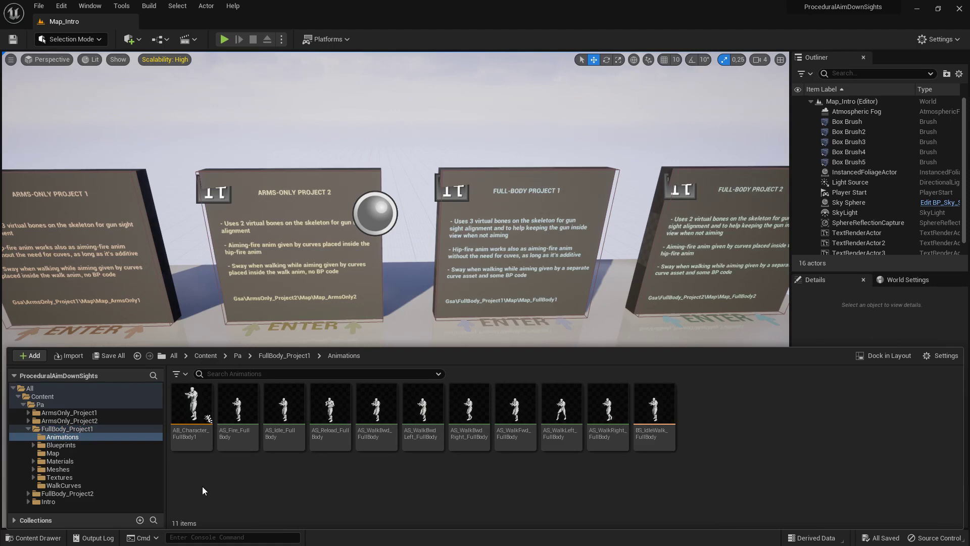
click(191, 416)
double_click(191, 417)
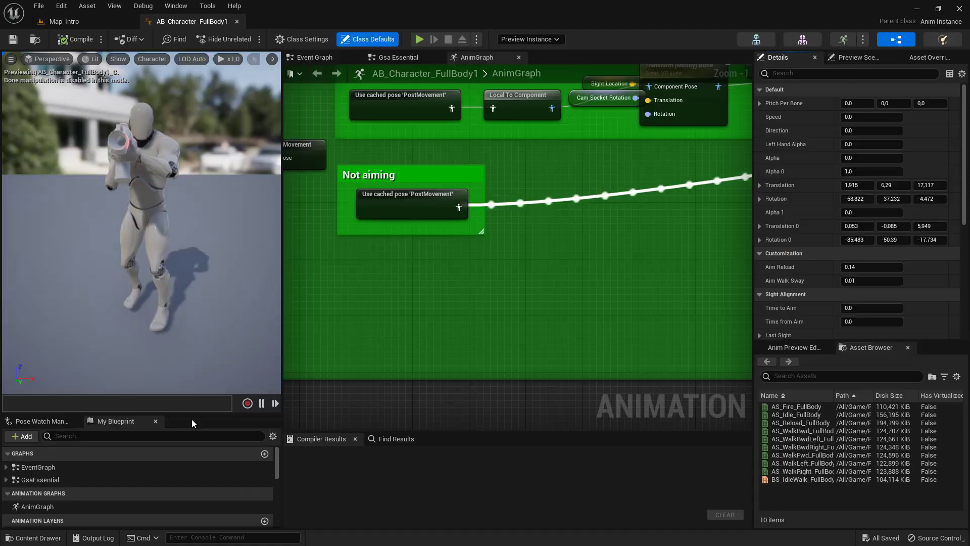
- Add a Transform (Modify) Bone node to the AnimGraph and place it just below and beside the "Not aiming" comment
right_drag(416, 295, 404, 240)
scroll(400, 177, up, 1)
right_drag(416, 191, 436, 238)
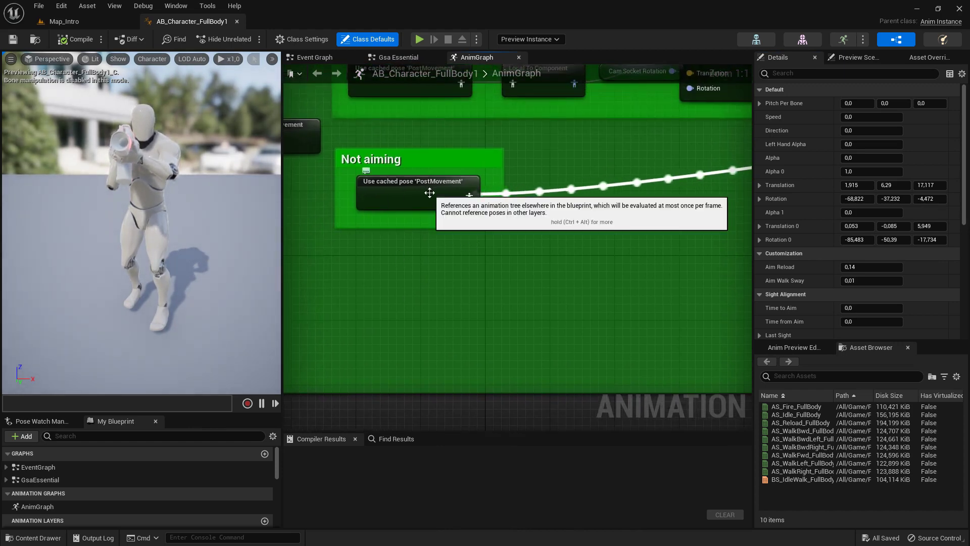
right_click(584, 271)
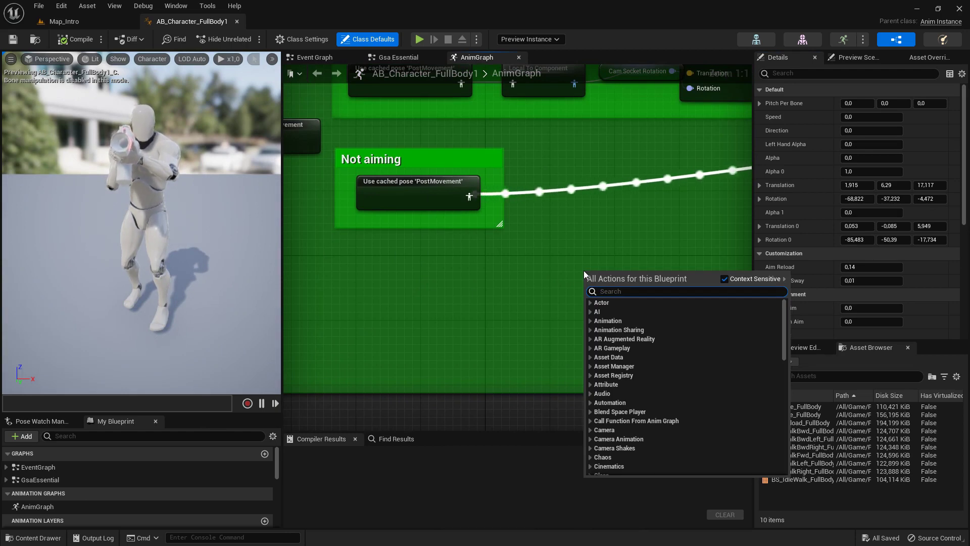
text(transfosrm)
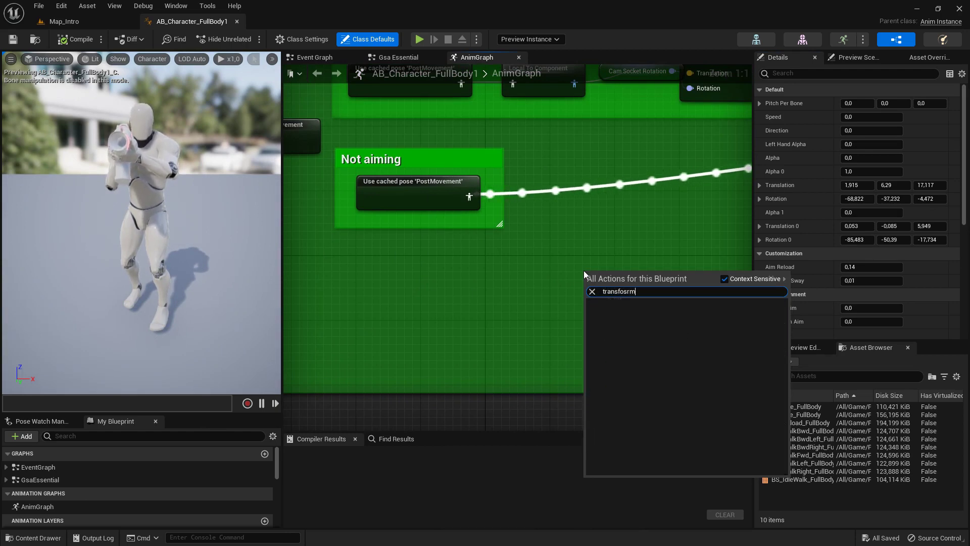
key(BackSpace)
text(rm)
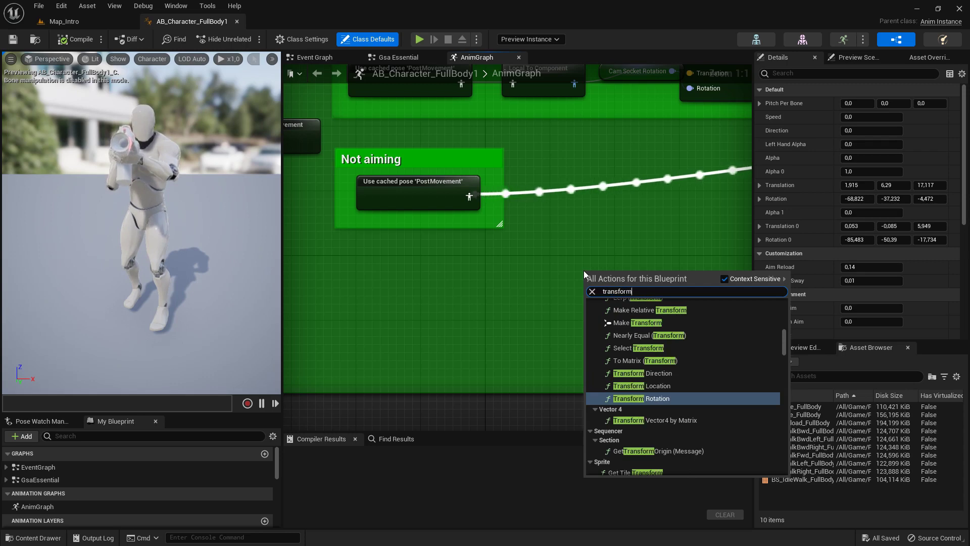
text( mod)
key(Return)
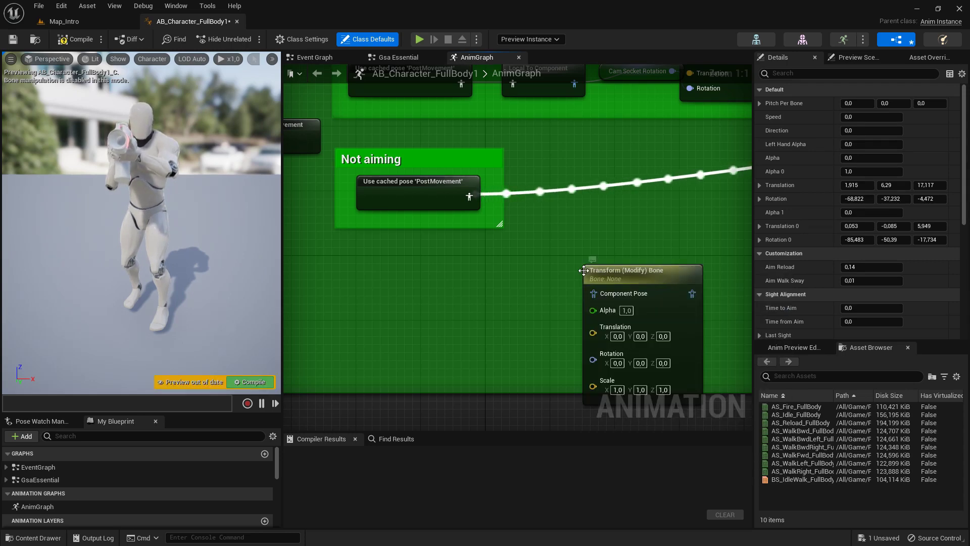
drag(584, 271, 567, 231)
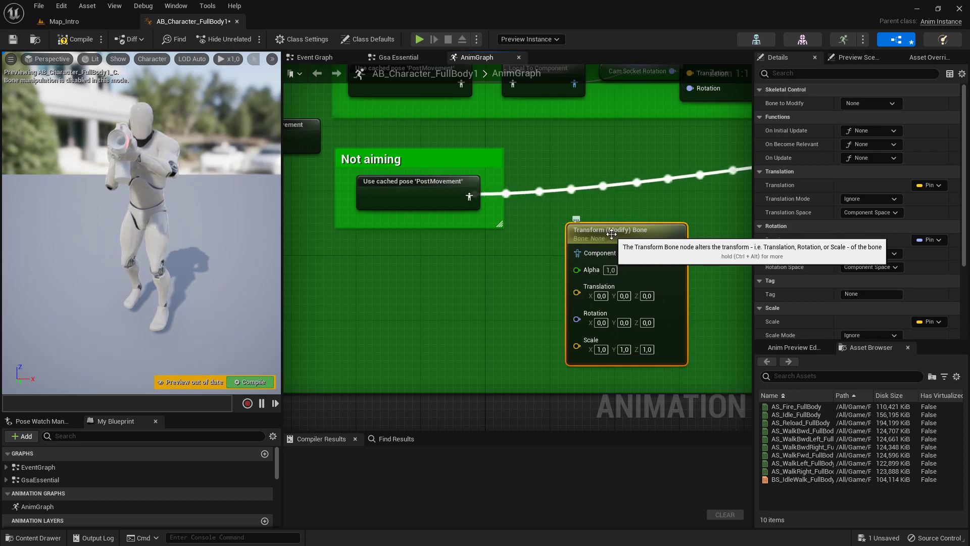
- Set the new Transform (Modify) Bone node's bone to modify to VB sight
click(885, 105)
drag(966, 182, 967, 290)
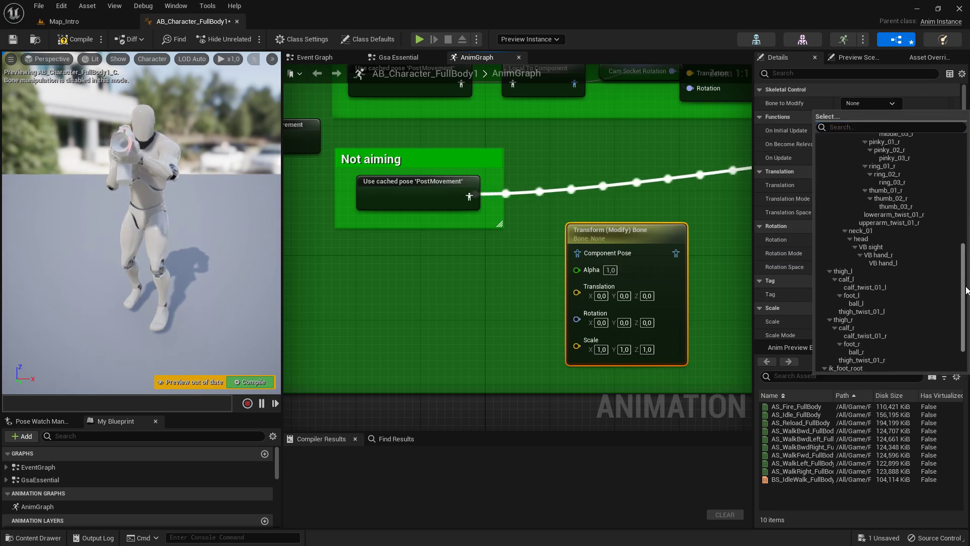
click(868, 246)
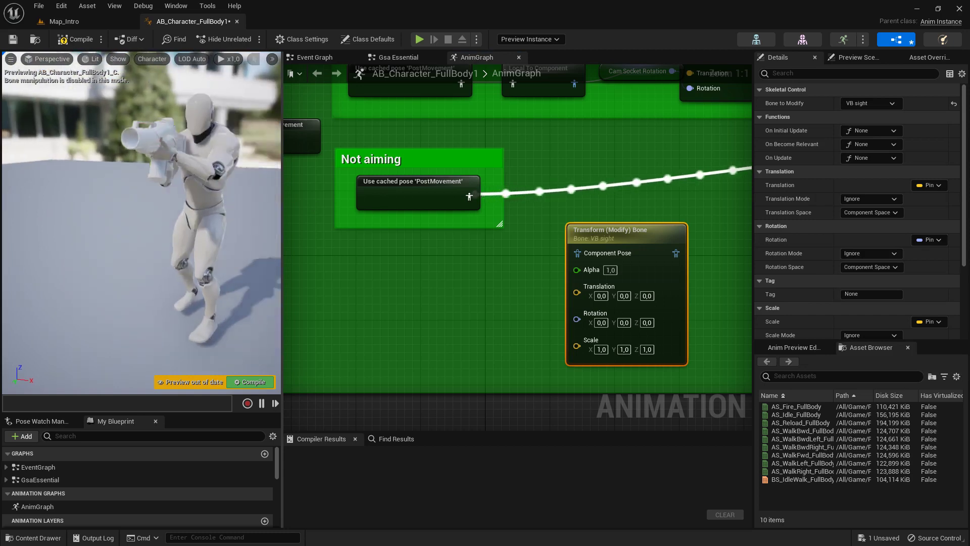
- Set the VB sight node's translation mode to Add to Existing and its translation space to Parent Bone Space
drag(163, 219, 124, 136)
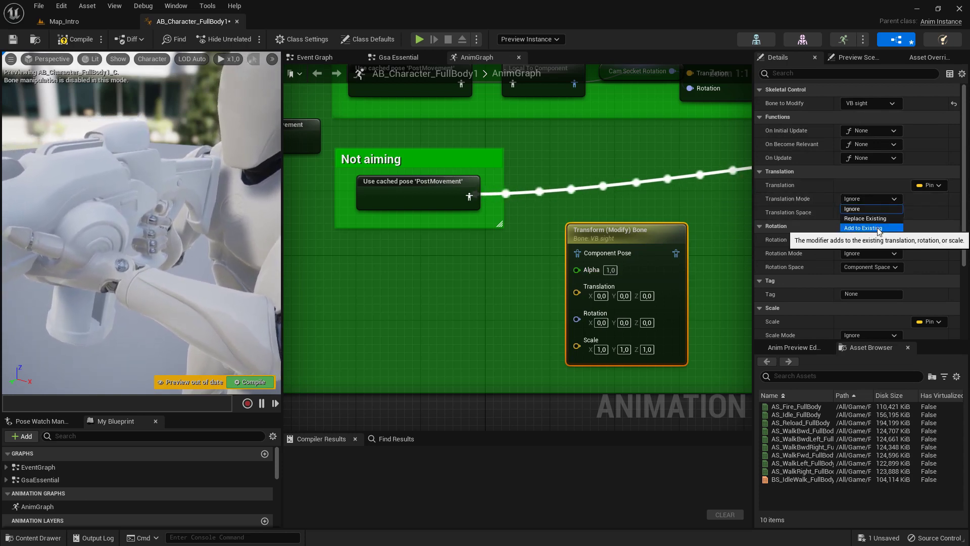
click(877, 228)
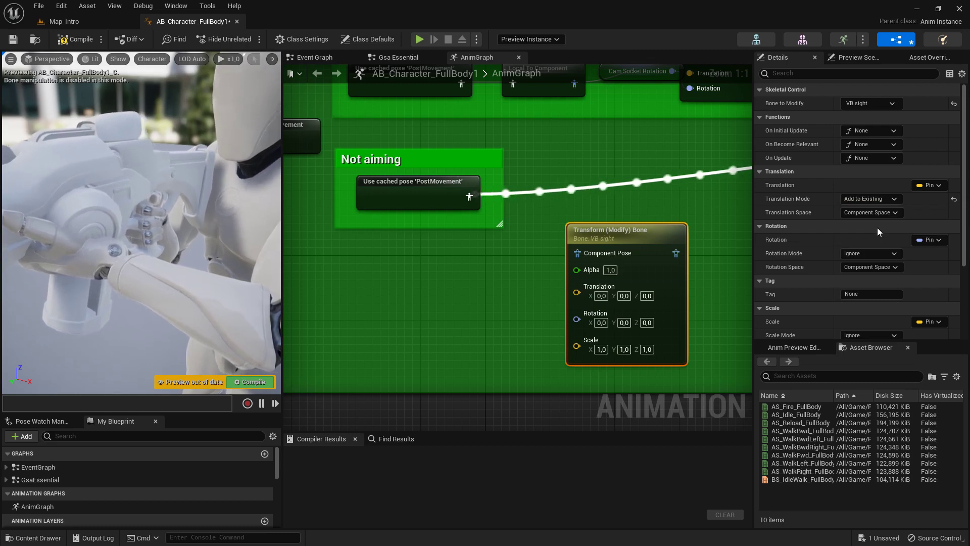
click(884, 213)
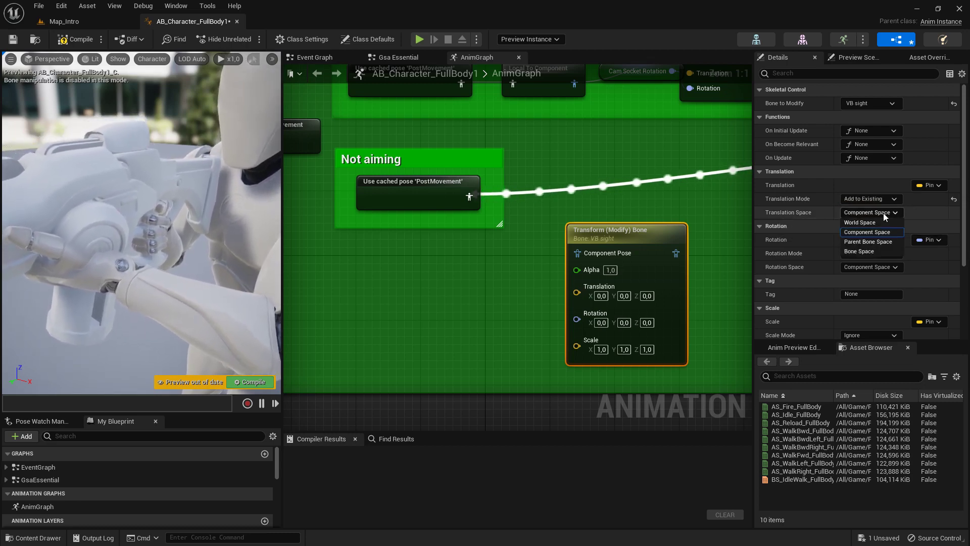
click(874, 242)
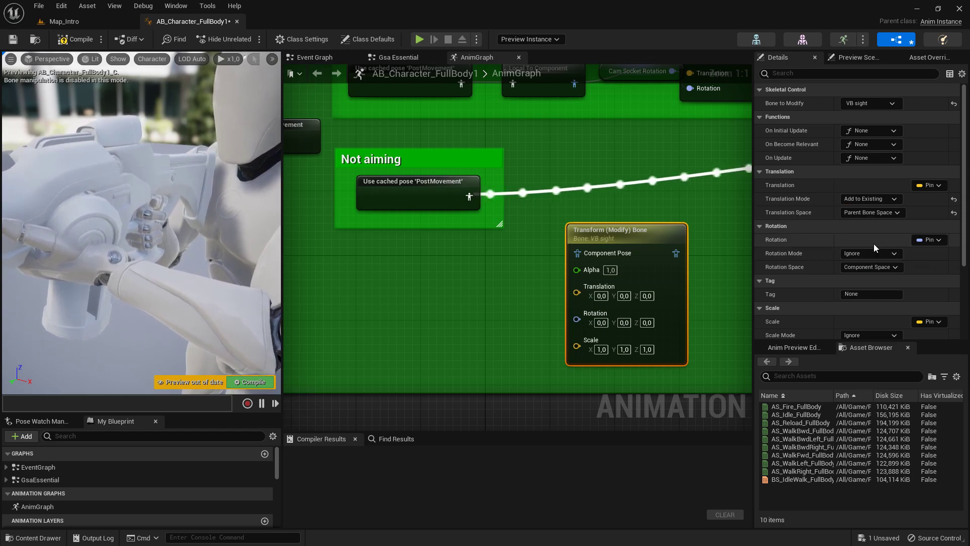
click(873, 216)
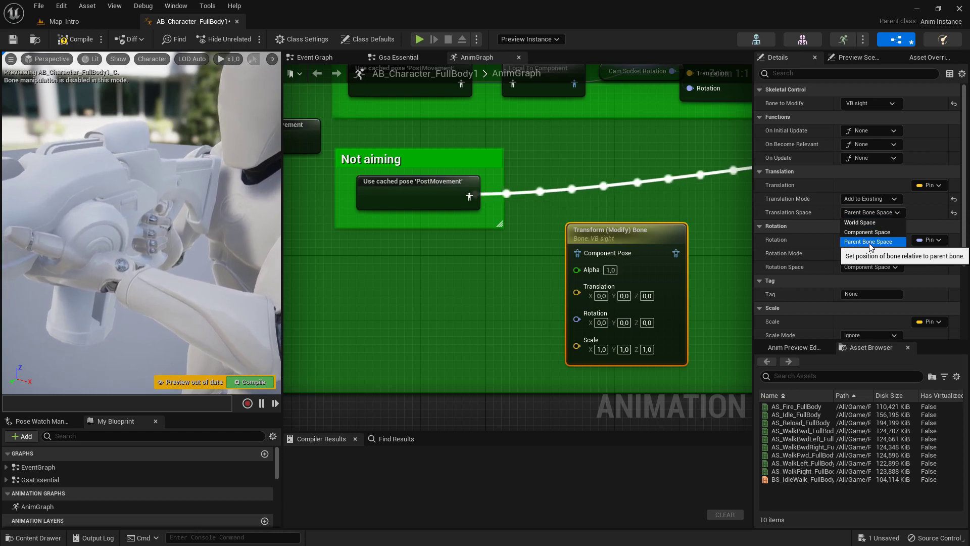
click(869, 243)
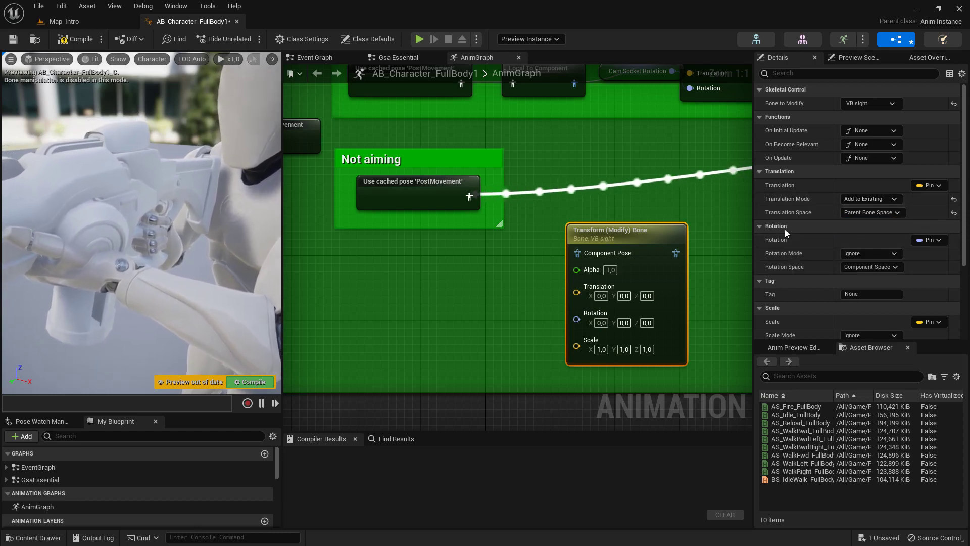
- Set the VB sight node's rotation mode to Add to Existing and its rotation space to Parent Bone Space
click(875, 255)
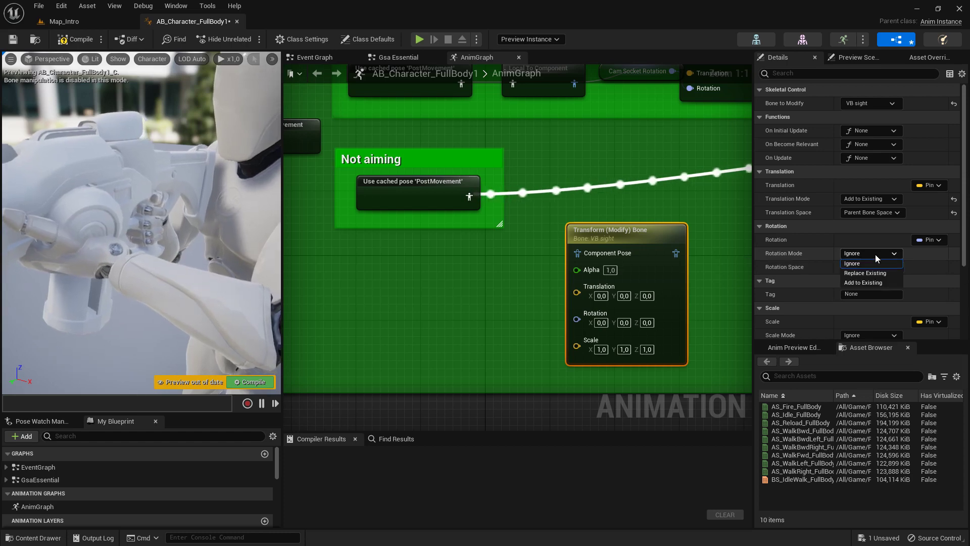
click(863, 284)
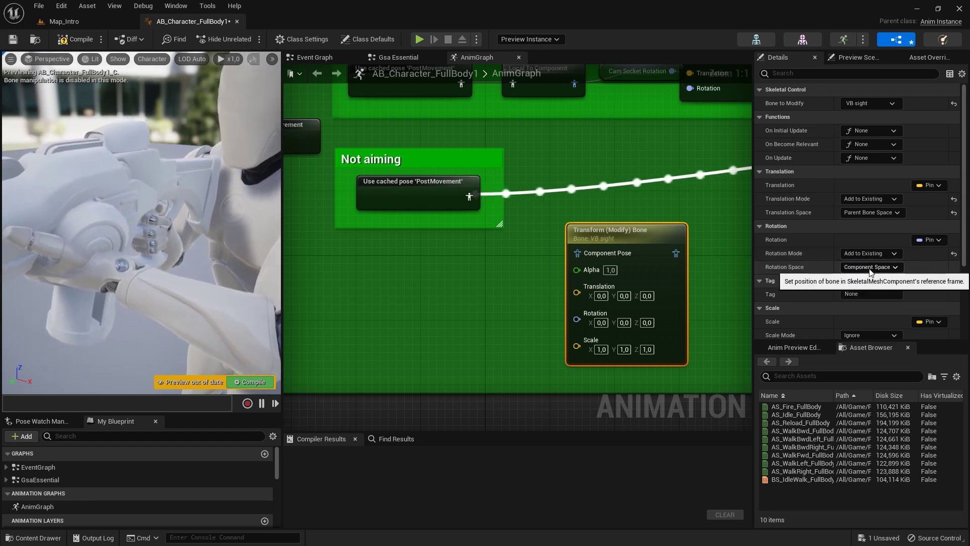
click(871, 271)
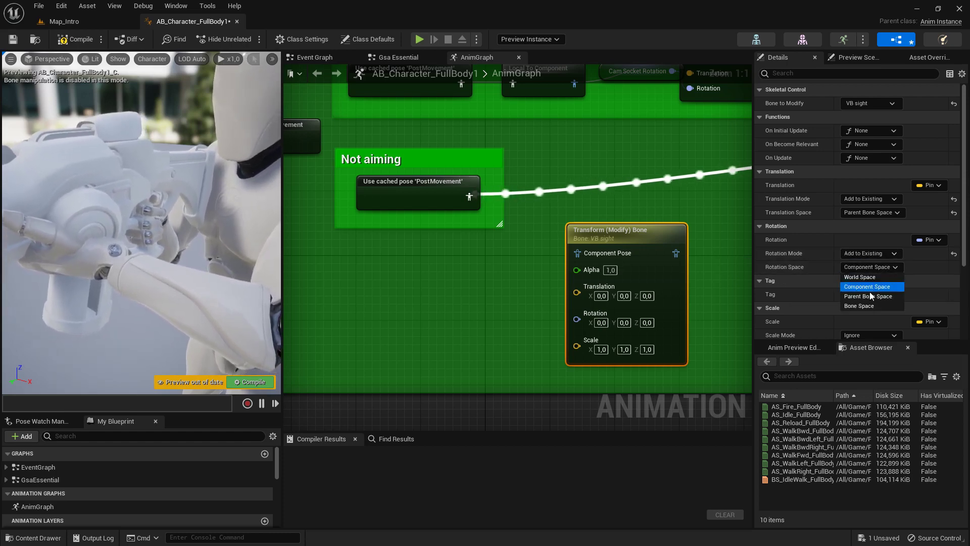
click(870, 294)
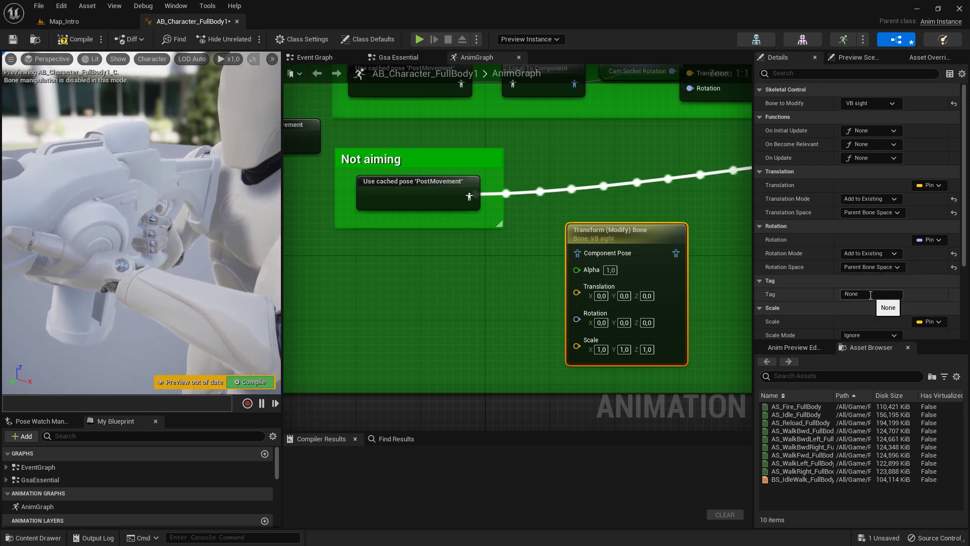
- Connect the "Not aiming" cached PostMovement pose to the new bone node's Component Pose and reposition the Local To Component node between them
right_drag(680, 208, 602, 191)
scroll(605, 207, down, 1)
drag(426, 185, 516, 234)
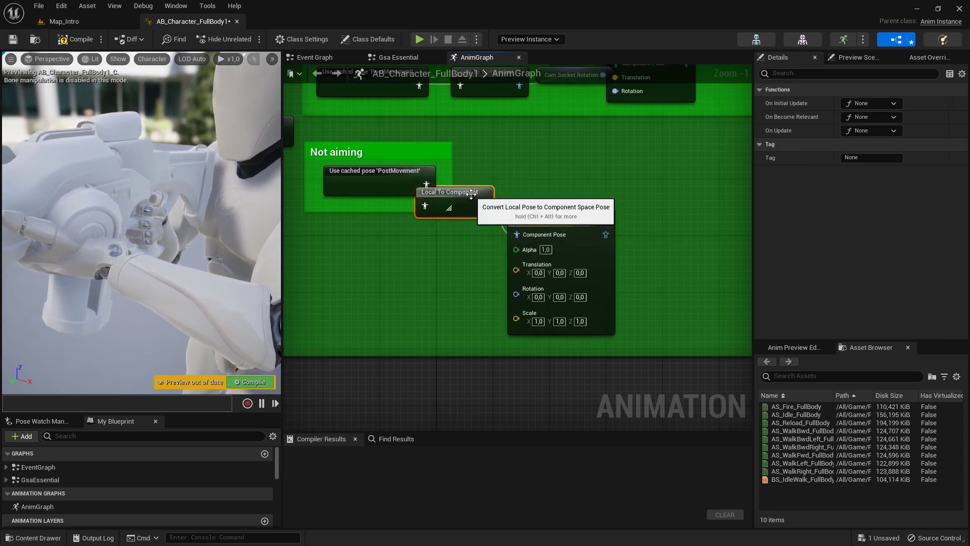
drag(471, 195, 457, 222)
- Connect the new bone node's output to the pose input fed by "Not aiming", move the Component To Local node beside it, and compile
right_drag(676, 191, 513, 231)
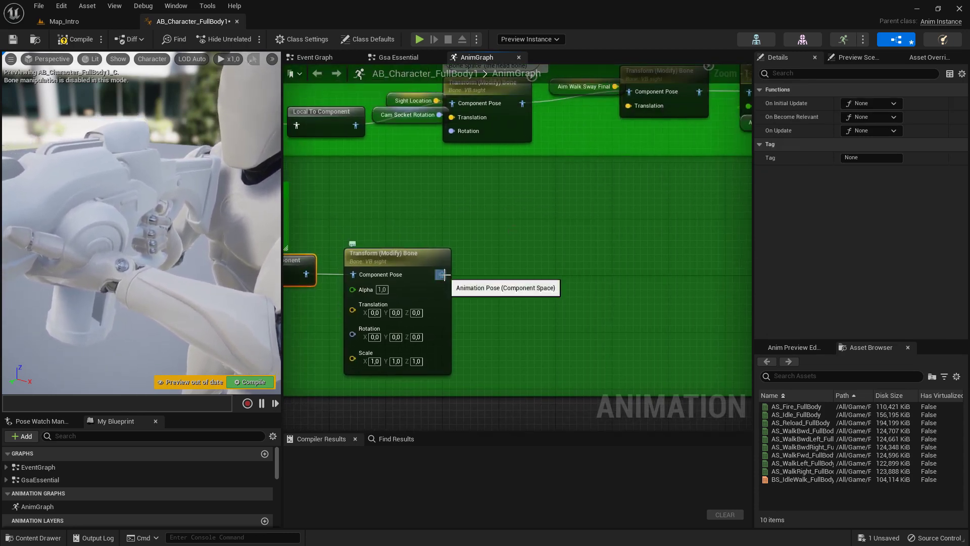
drag(442, 275, 627, 175)
right_drag(408, 281, 718, 222)
drag(637, 144, 467, 209)
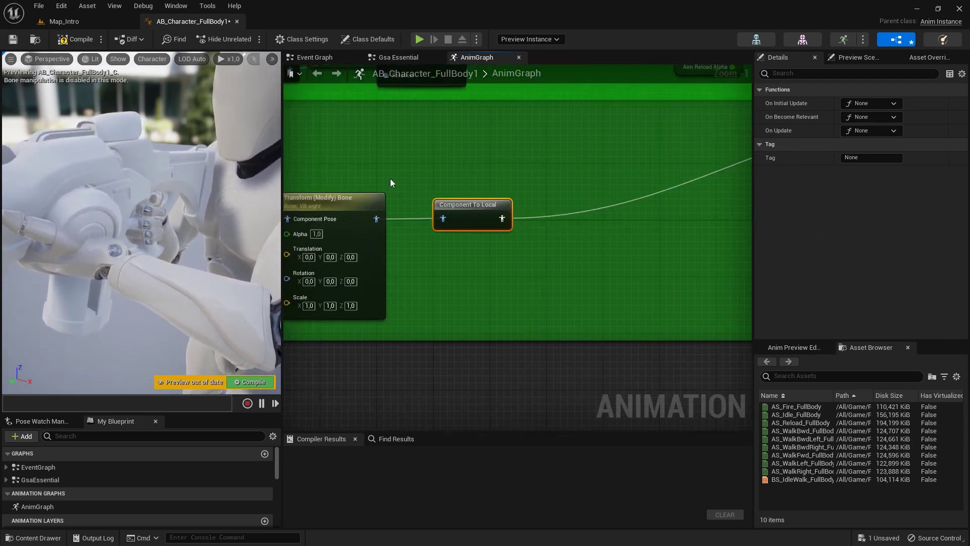
right_drag(391, 178, 593, 163)
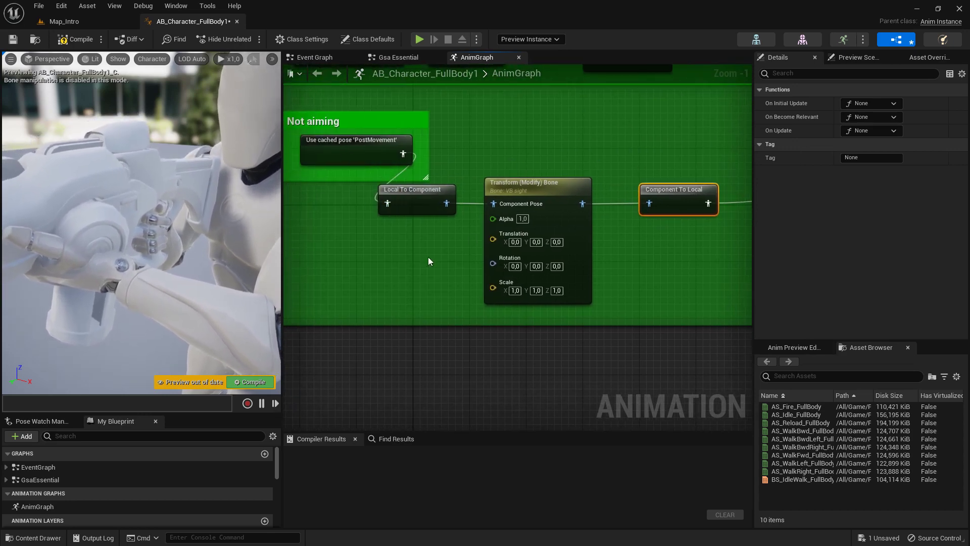
click(243, 384)
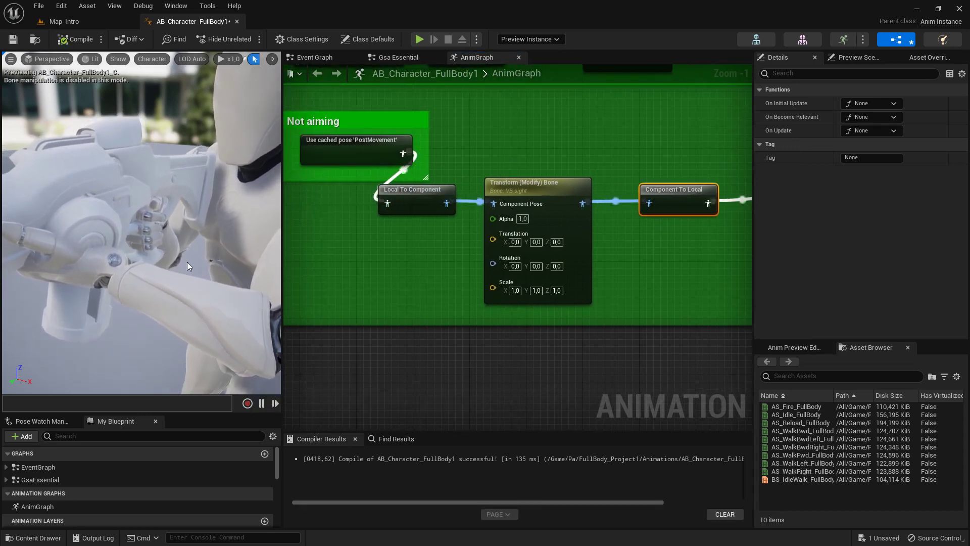
- Rotate the VB sight bone in the preview to about X 7.8 and Z -10.4 using the new Transform (Modify) Bone node
scroll(187, 267, down, 5)
click(527, 189)
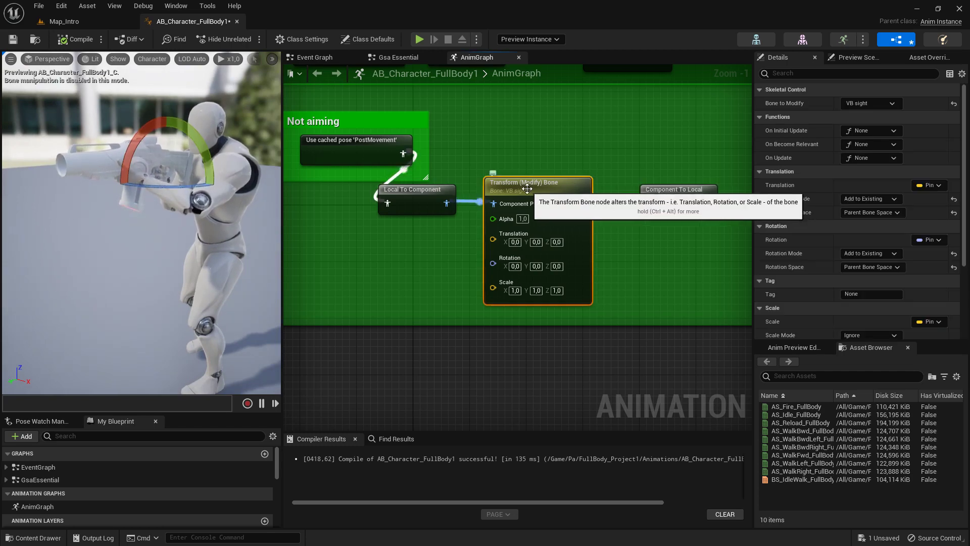
scroll(116, 247, up, 5)
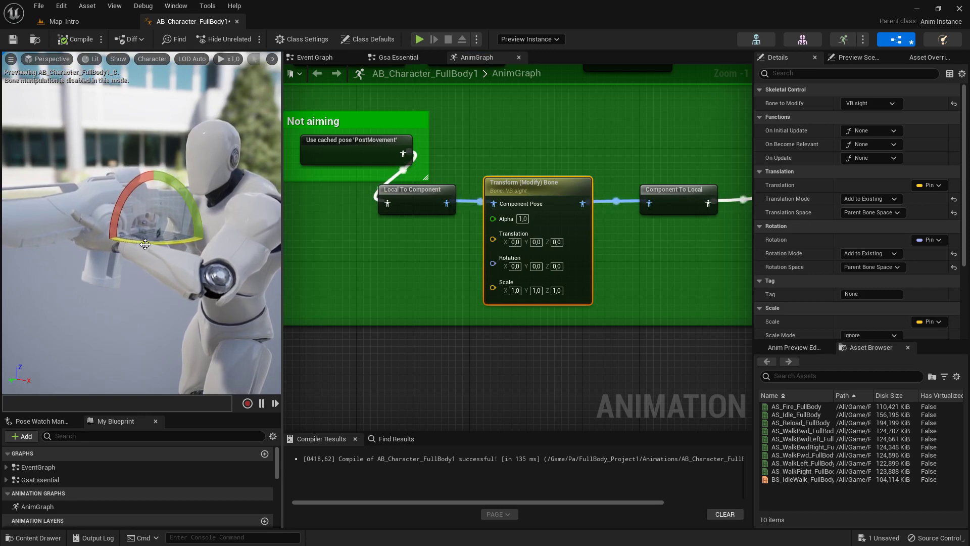
drag(145, 245, 170, 241)
drag(123, 212, 136, 180)
- Move the VB sight bone in the preview to a translation of about X 0.9, Y 0 and Z 9.1
key(w)
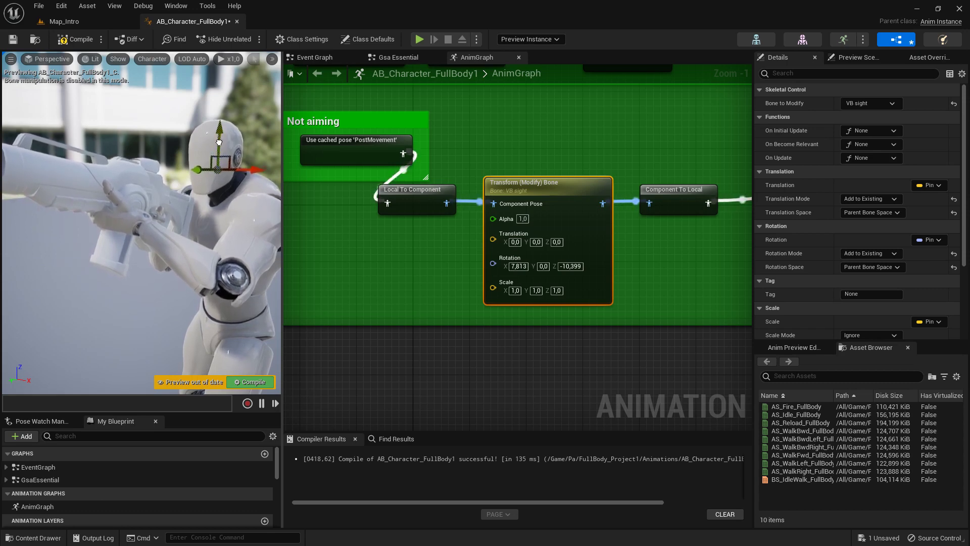
drag(218, 142, 212, 181)
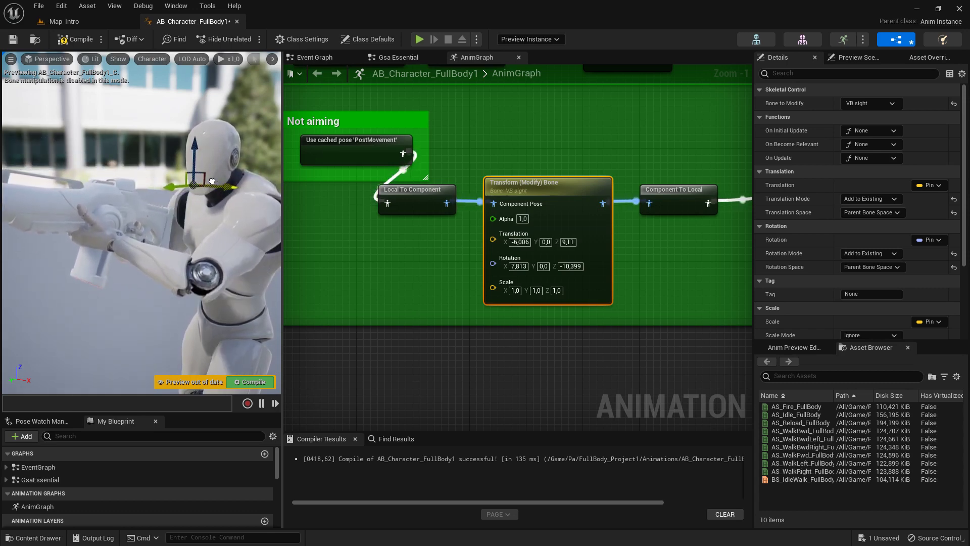
right_drag(211, 181, 187, 161)
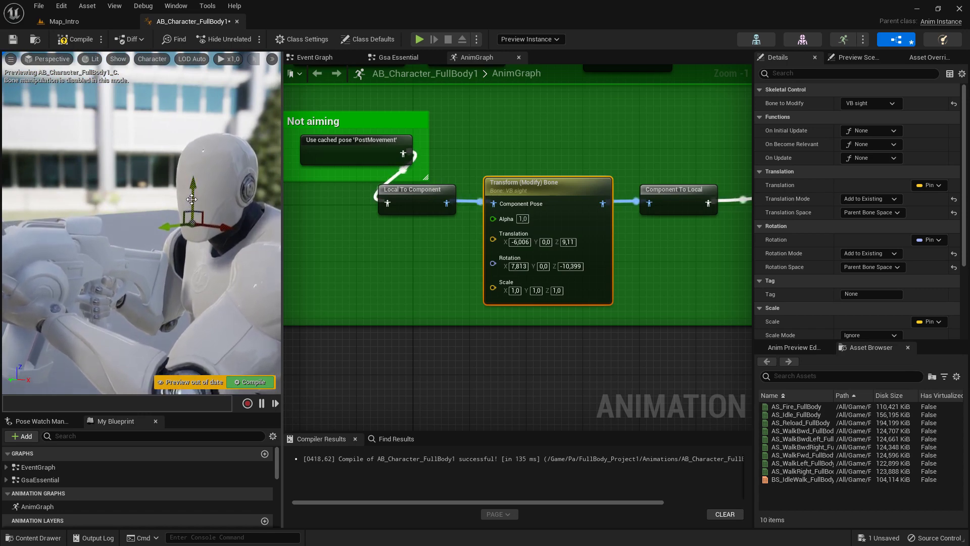
drag(192, 199, 195, 174)
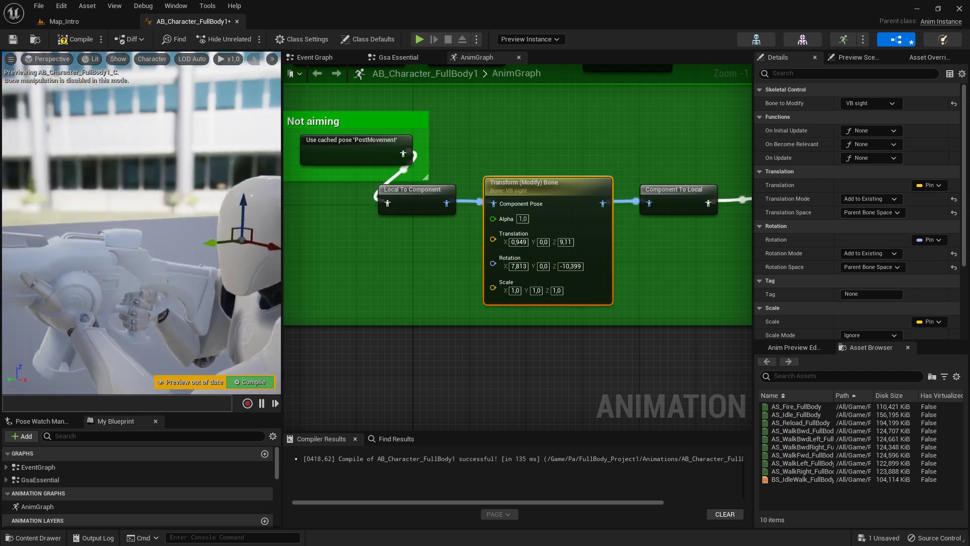
- Adjust the VB sight bone's rotation in the preview to about X -3.0, Y -10.6 and Z 4.8
right_drag(180, 252, 155, 258)
key(e)
drag(184, 252, 214, 299)
right_drag(212, 294, 202, 222)
drag(109, 269, 80, 259)
right_drag(147, 299, 187, 237)
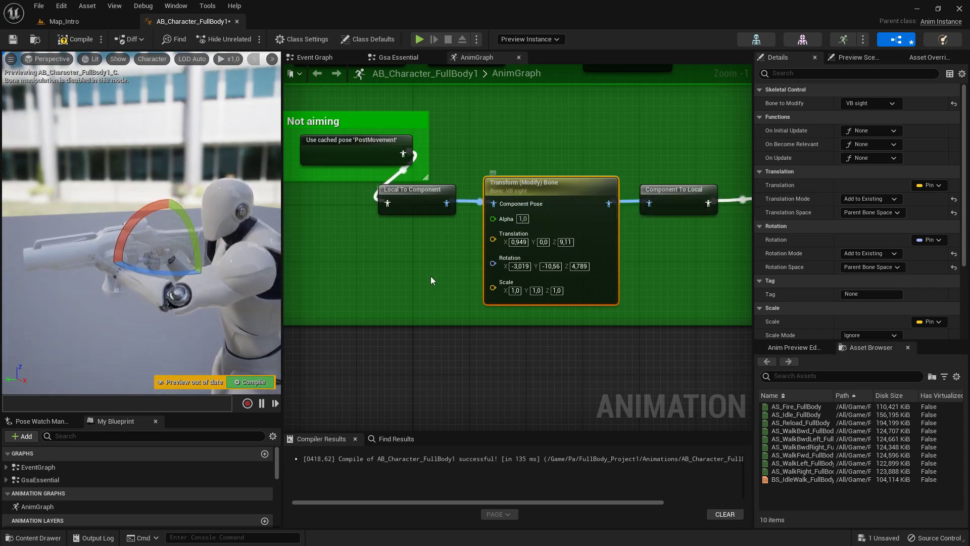
- Add a Transform (Modify) Bone node below the head bone node and set its bone to modify to VB hand_l
right_drag(391, 290, 692, 238)
right_drag(303, 294, 437, 238)
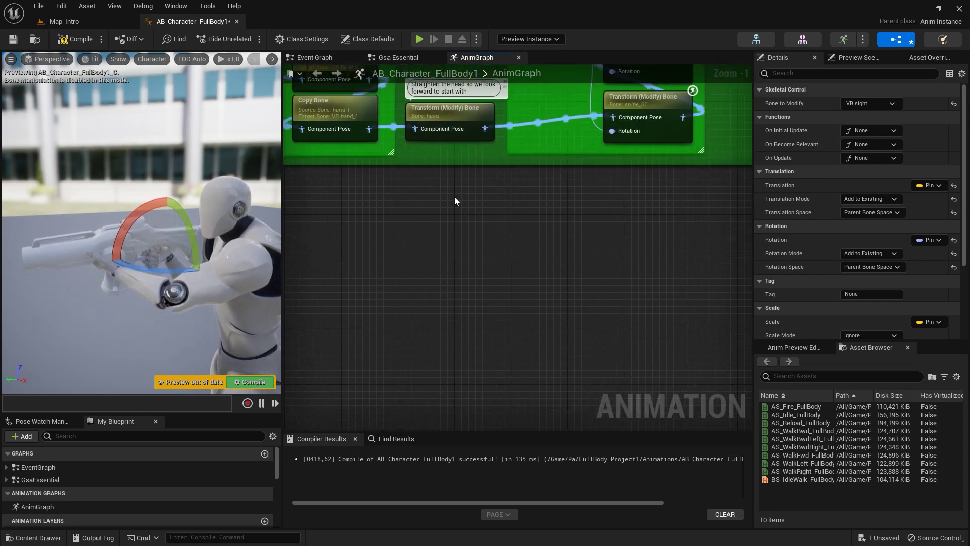
right_click(559, 233)
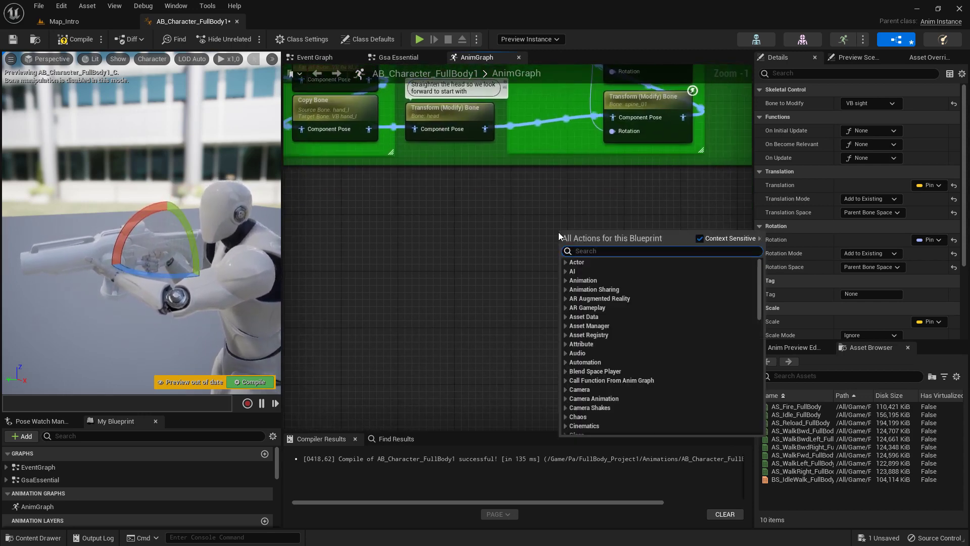
text(trans)
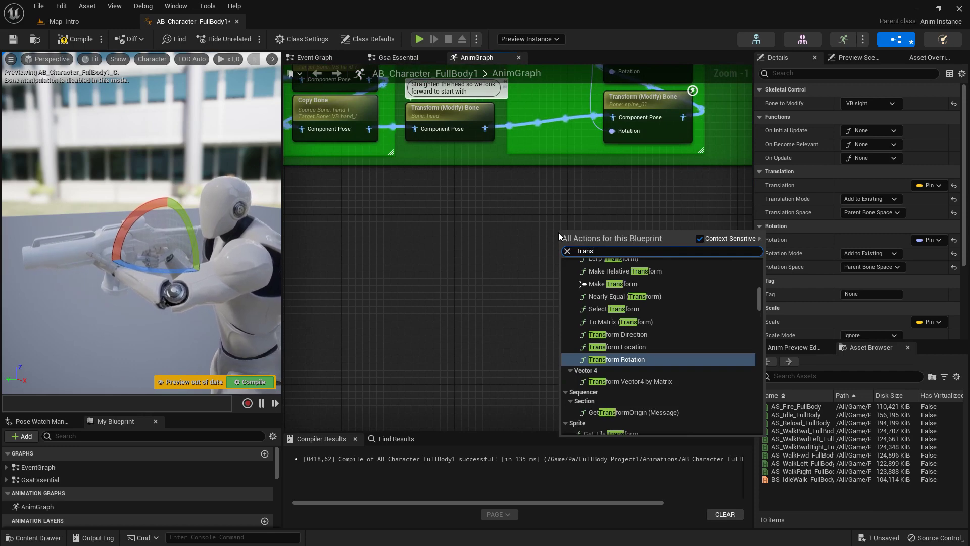
text(fo)
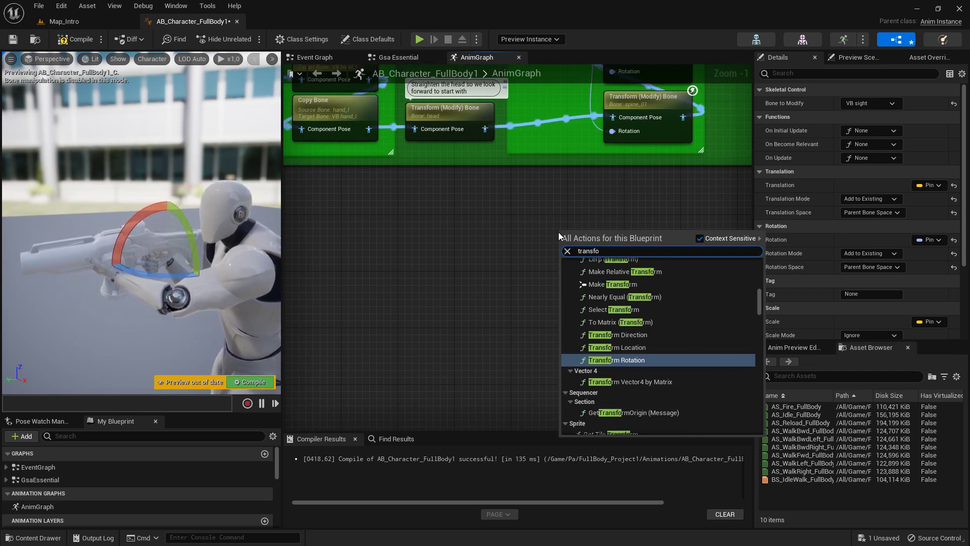
text(rm modify)
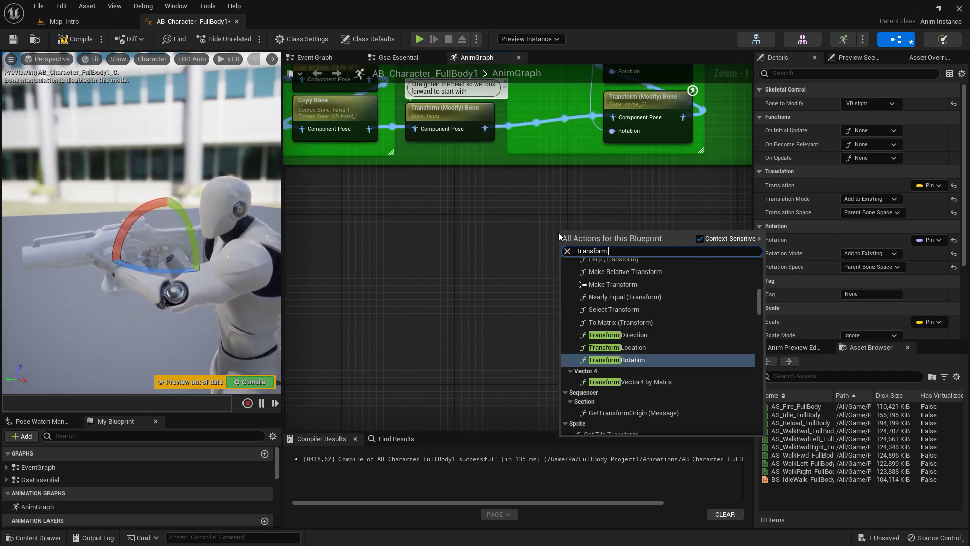
key(Return)
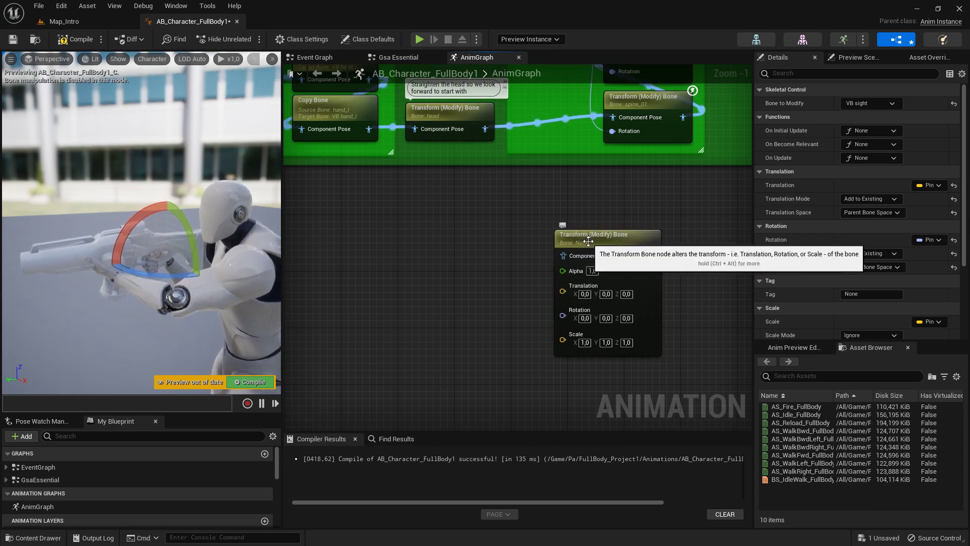
drag(588, 242, 545, 215)
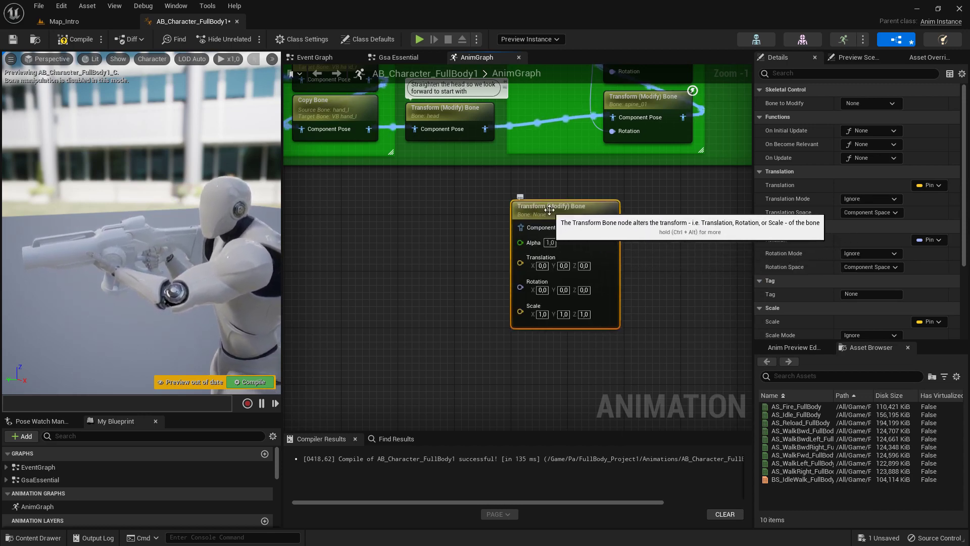
click(884, 106)
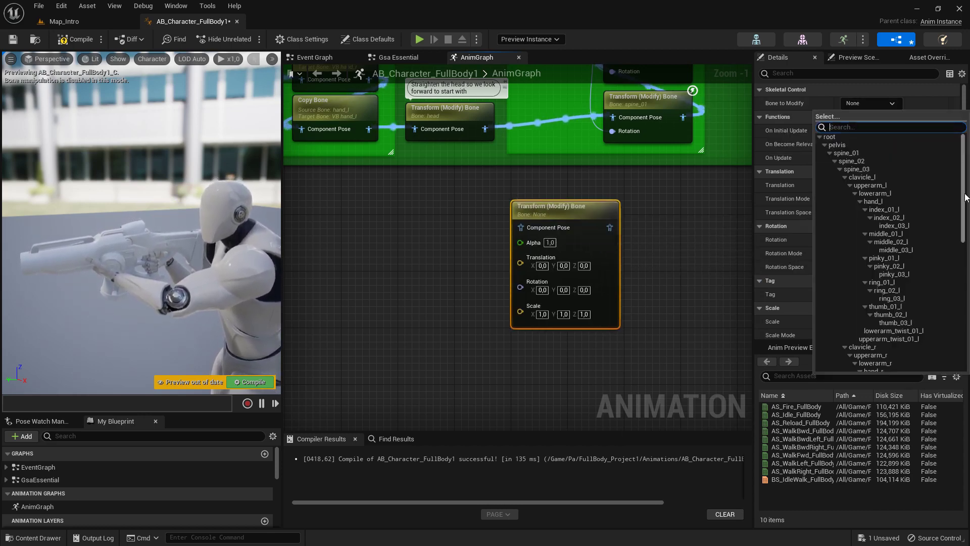
drag(966, 198, 958, 339)
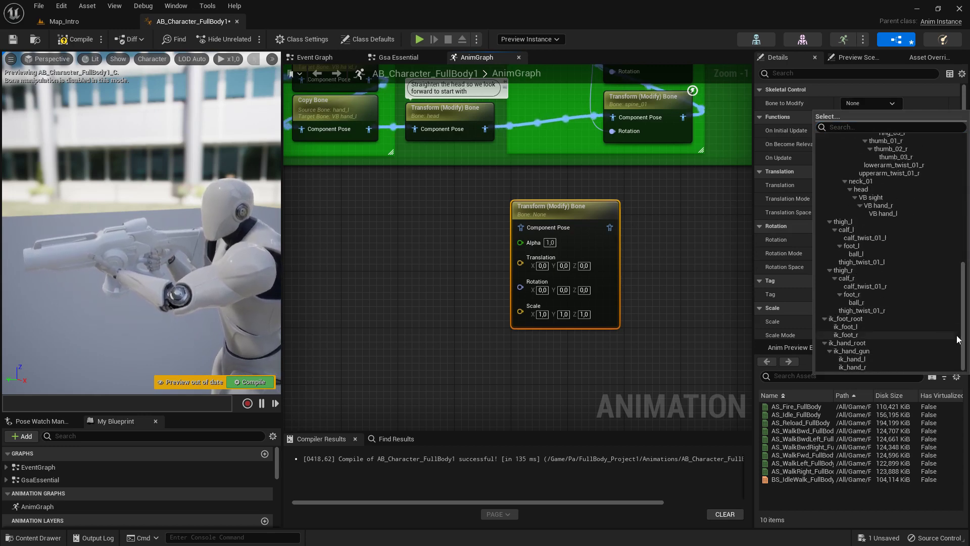
click(893, 214)
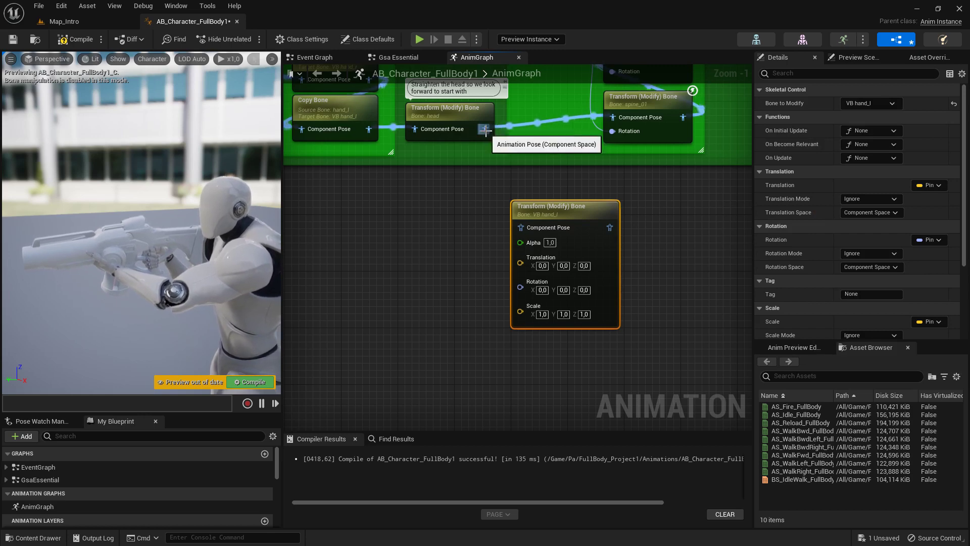
- Wire the VB hand_l node between the head and spine_01 Transform (Modify) Bone nodes and compile
drag(486, 130, 520, 227)
drag(610, 227, 611, 117)
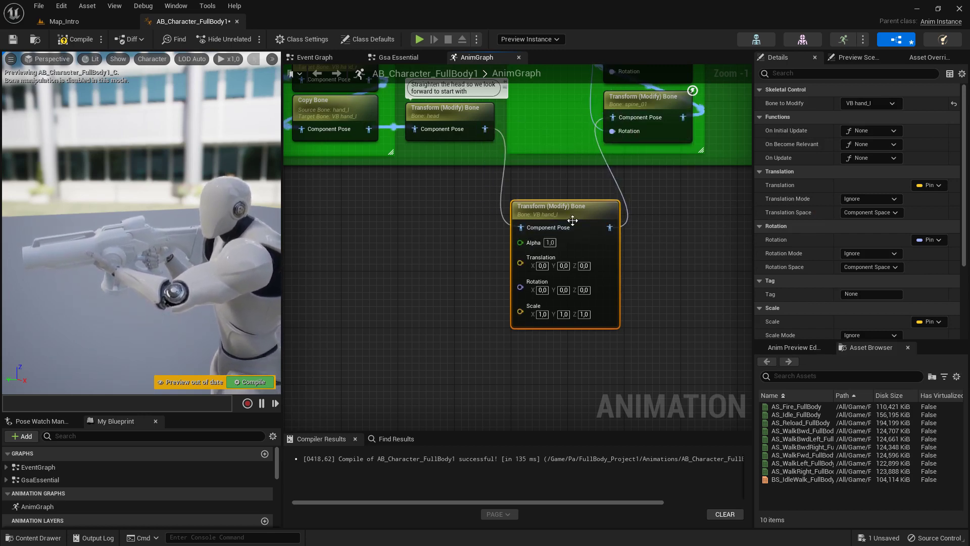
click(261, 383)
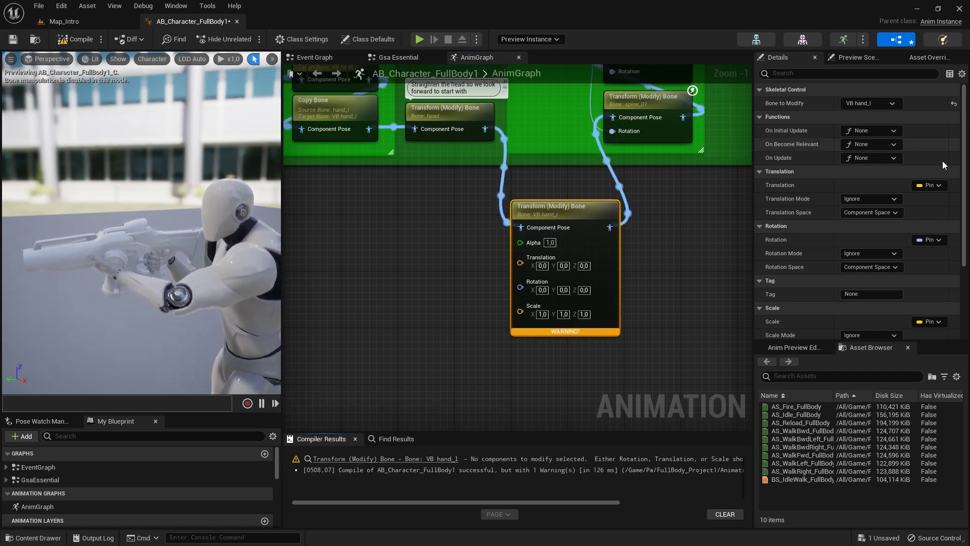
- Set the VB hand_l node's translation and rotation modes to Add to Existing, both in Parent Bone Space, and compile
click(882, 198)
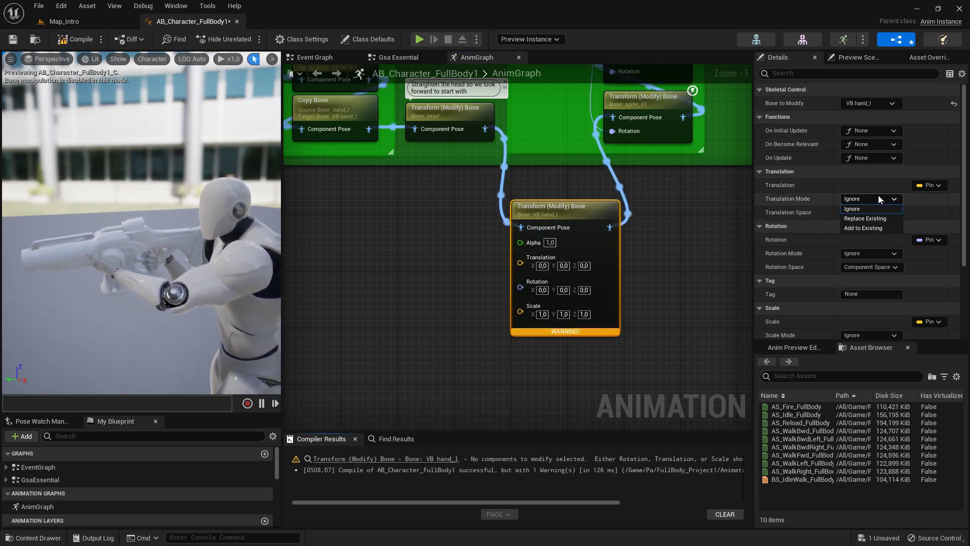
click(873, 229)
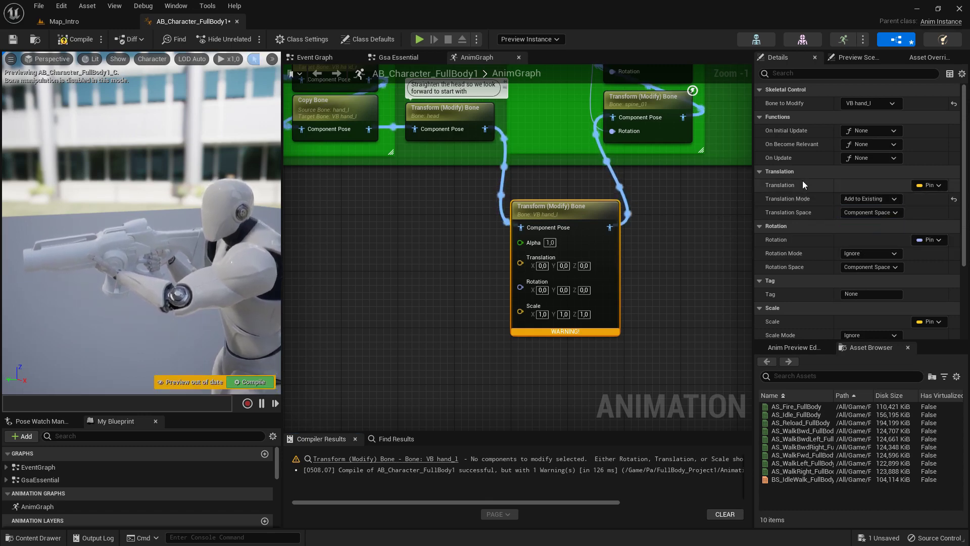
click(877, 213)
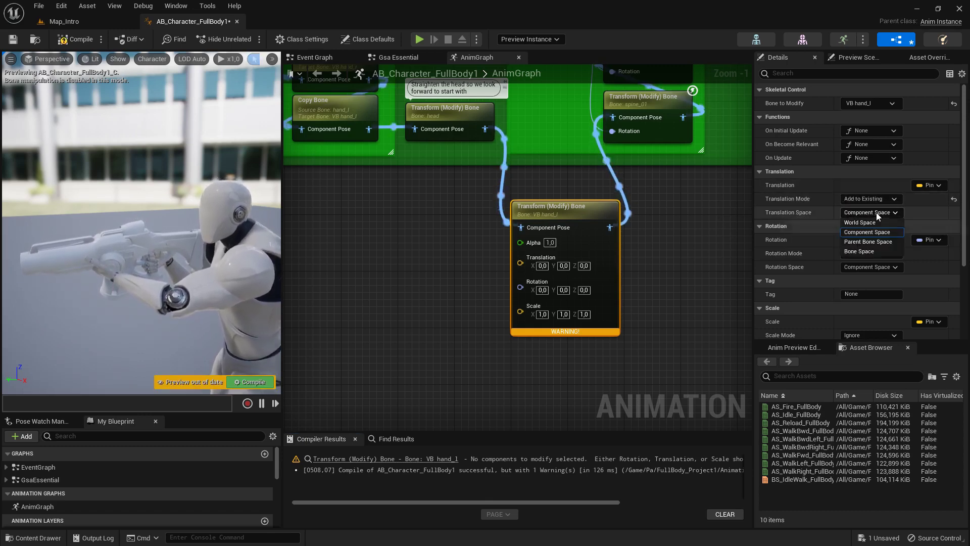
click(870, 244)
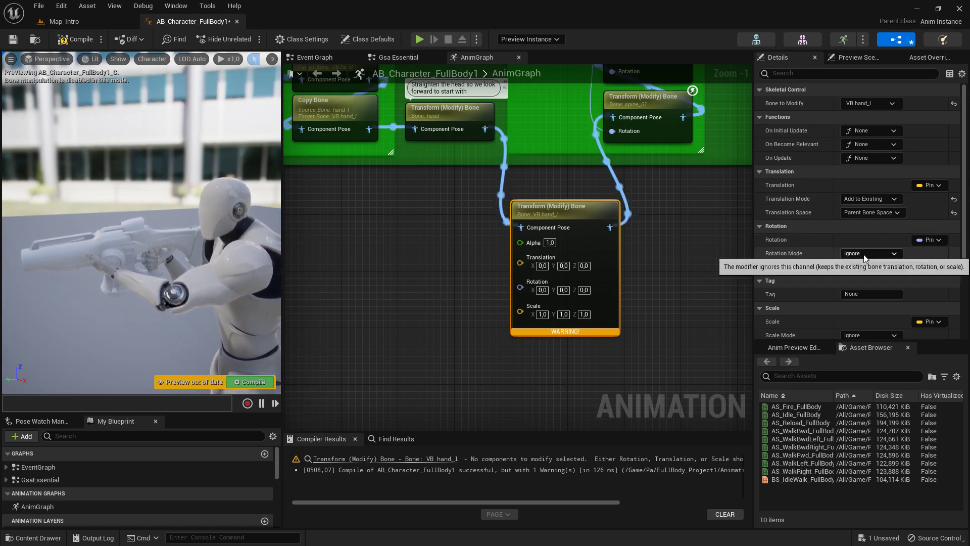
click(862, 255)
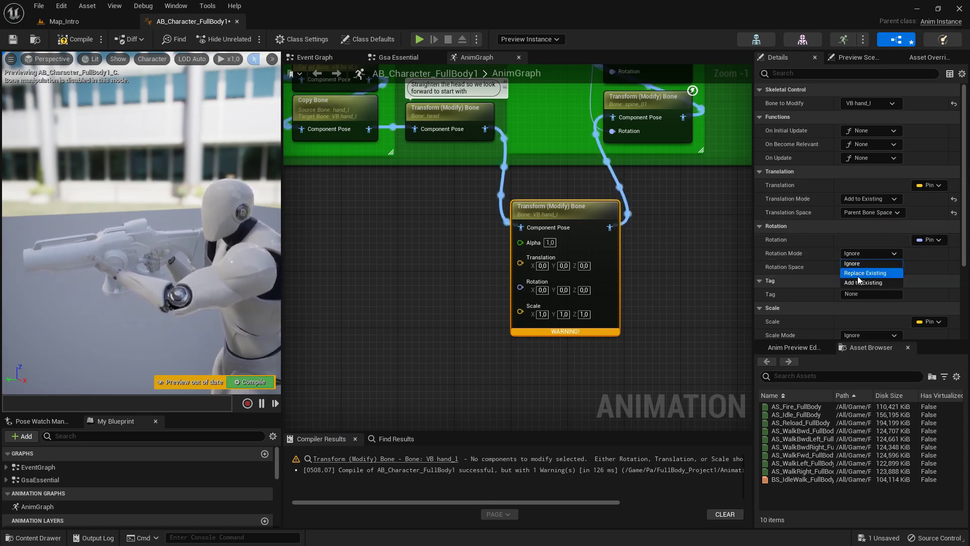
click(860, 283)
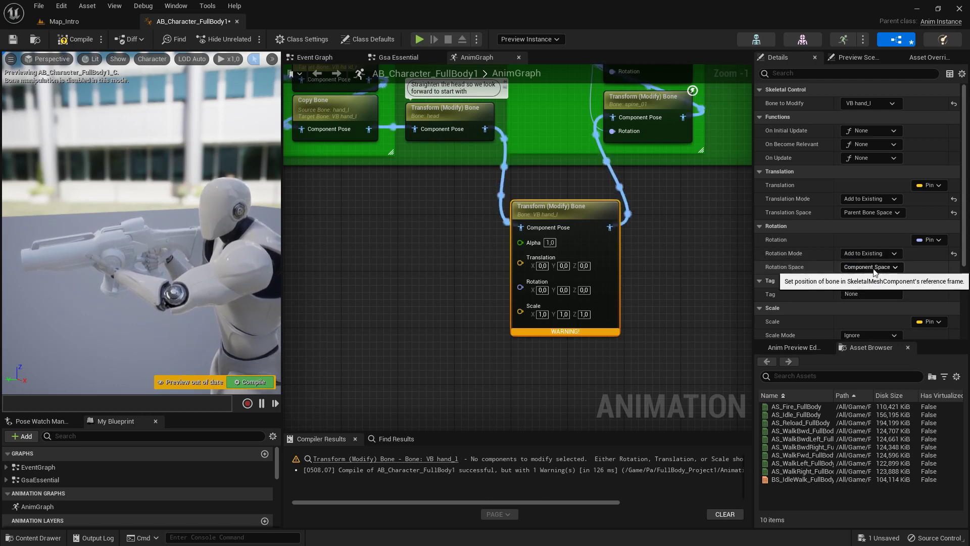
click(875, 269)
click(866, 298)
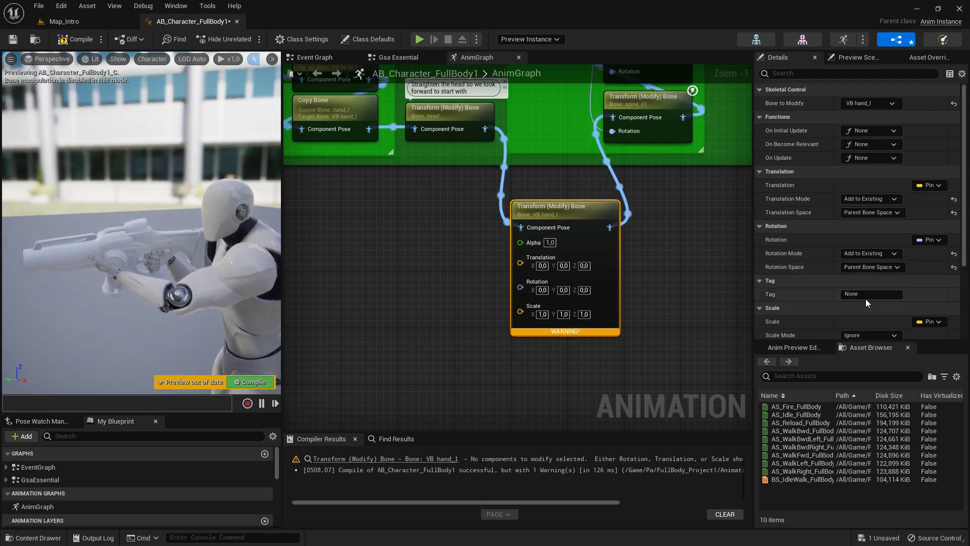
click(70, 43)
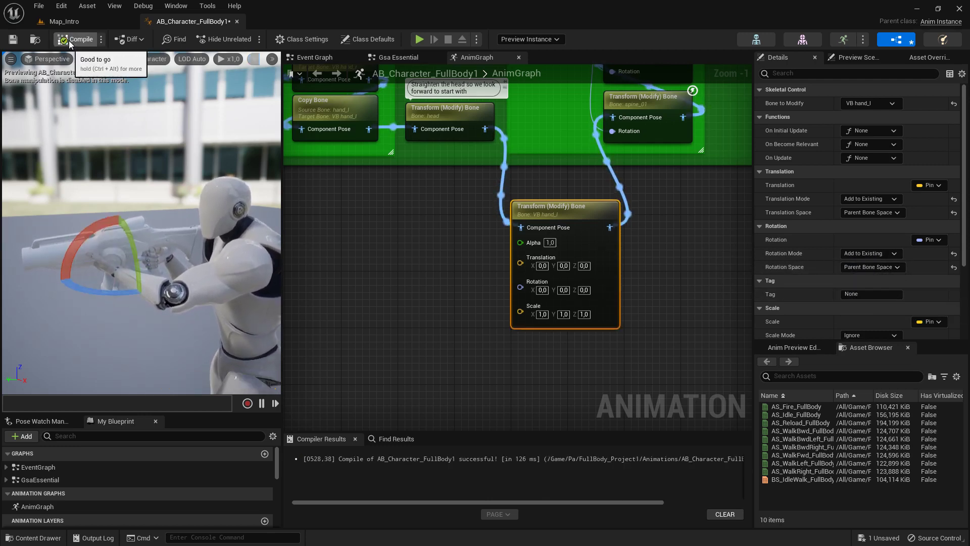
- Transform the VB hand_l bone in the preview to about translation -1.3, 3.5, 5.6 and rotation -62.5, -55.2, -8.3
right_drag(95, 317, 114, 293)
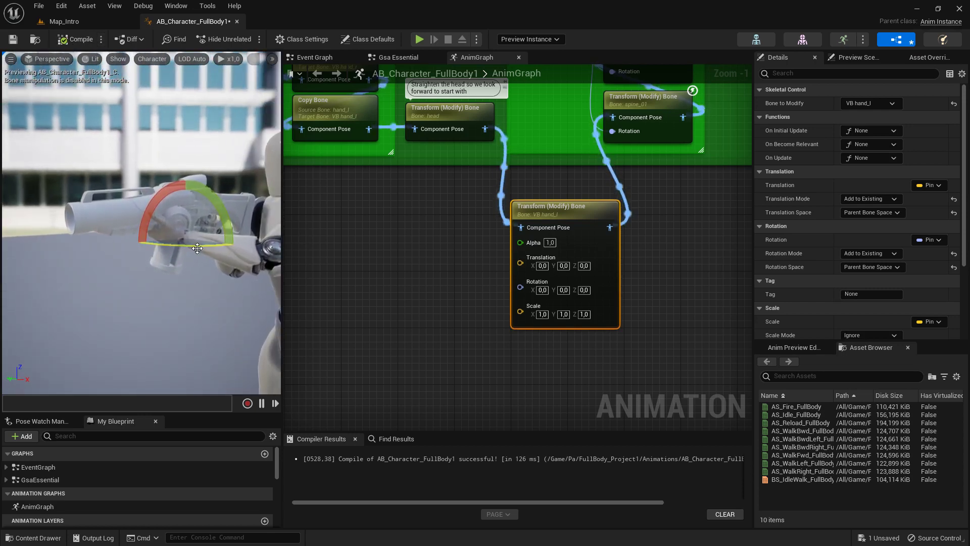
key(w)
drag(234, 216, 269, 220)
drag(215, 236, 160, 199)
drag(230, 190, 216, 177)
drag(245, 209, 133, 246)
key(w)
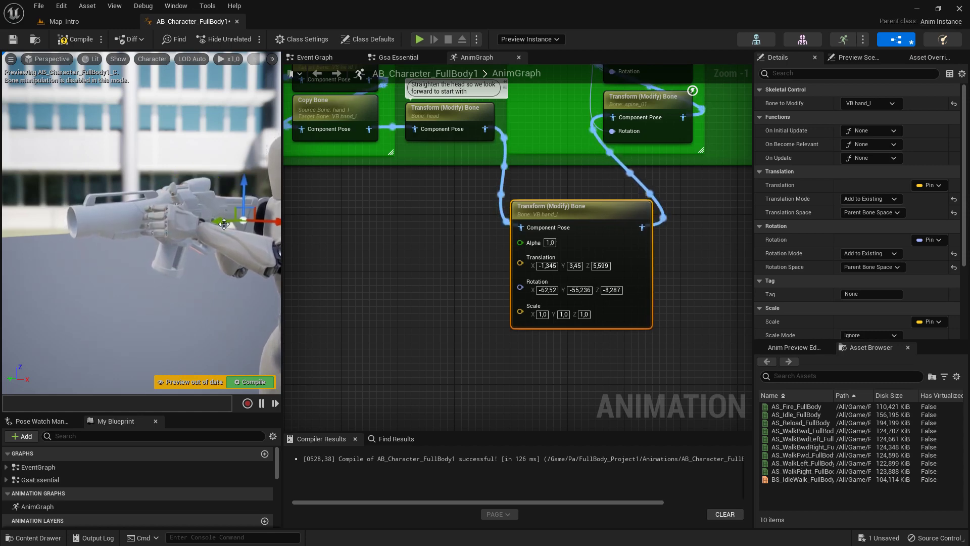
- Refine the VB hand_l bone to about translation 4.6, 3.4, 8.0 and rotation -83.6, -54.9, 12.0, and compile and save
drag(223, 230, 240, 175)
key(e)
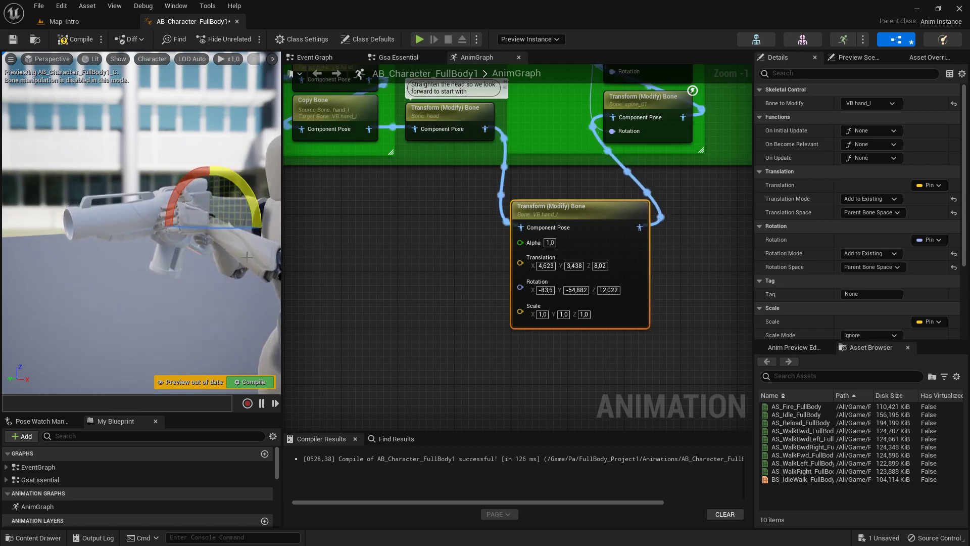
click(250, 384)
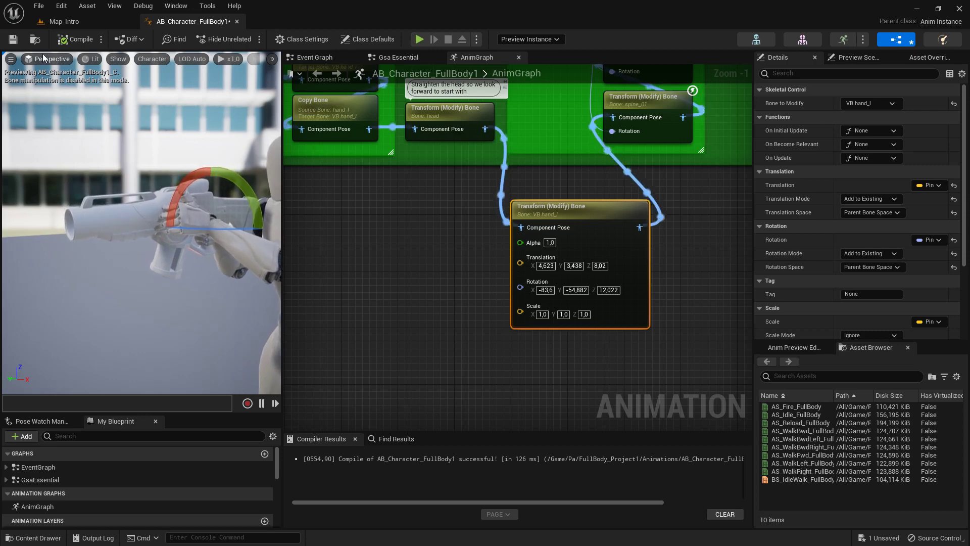
- Play the Map_Intro level in the editor and enter the Full-Body Project 1 map
click(79, 20)
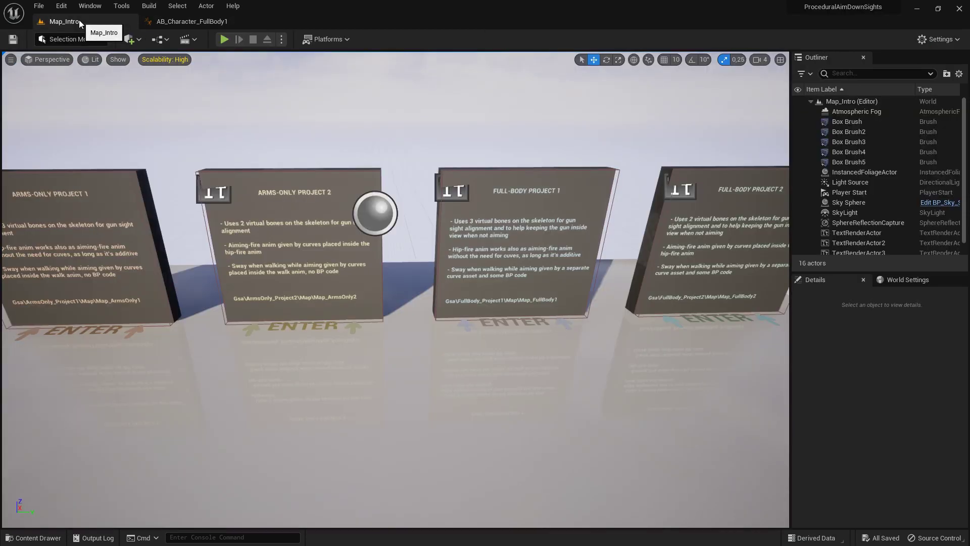
click(224, 39)
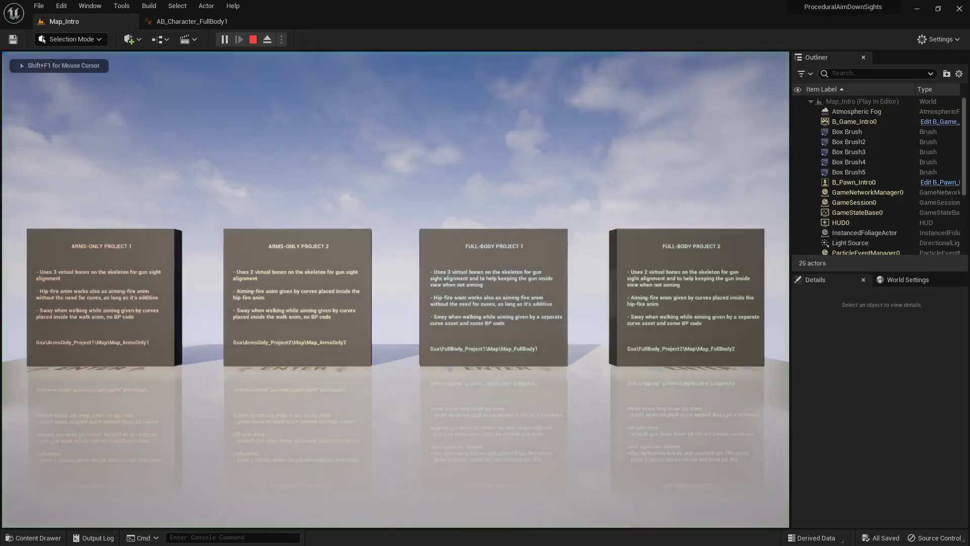
key(w)
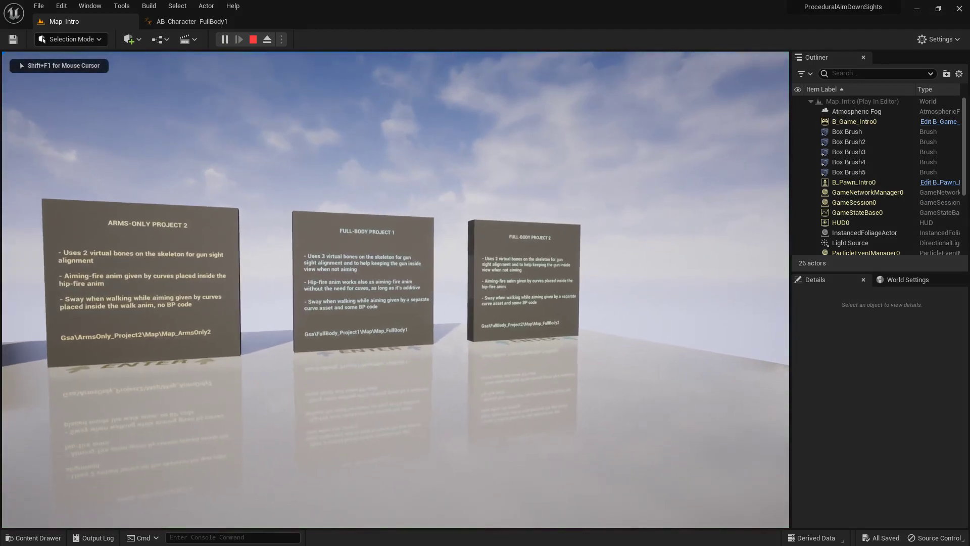
key(w)
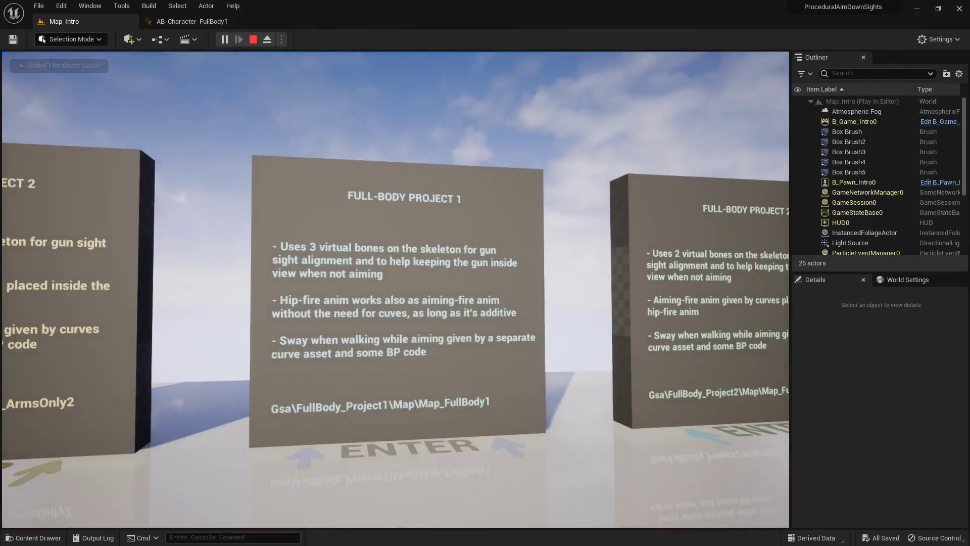
key(w)
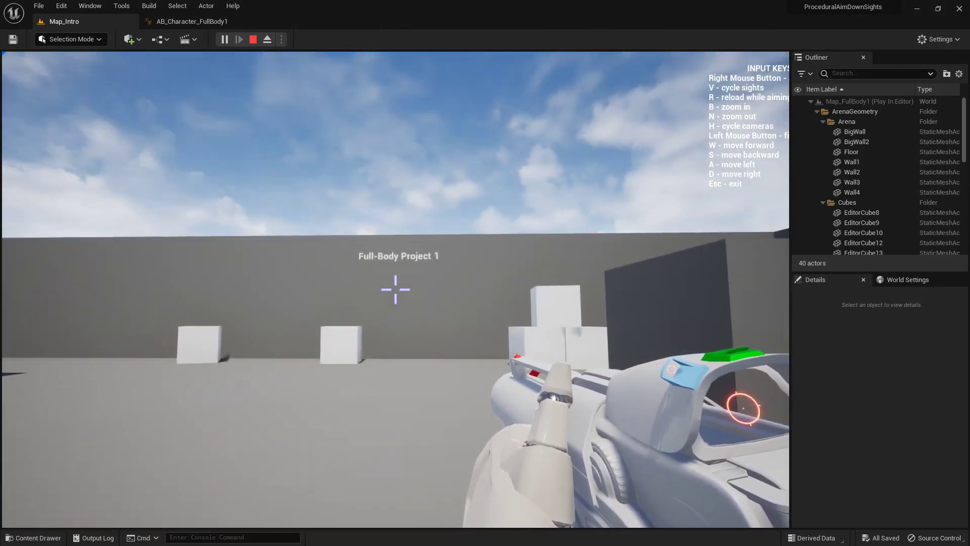
- Test moving, aiming and reloading with the adjusted gun pose, end the play session, and return to the AB_Character_FullBody1 AnimGraph
key(w)
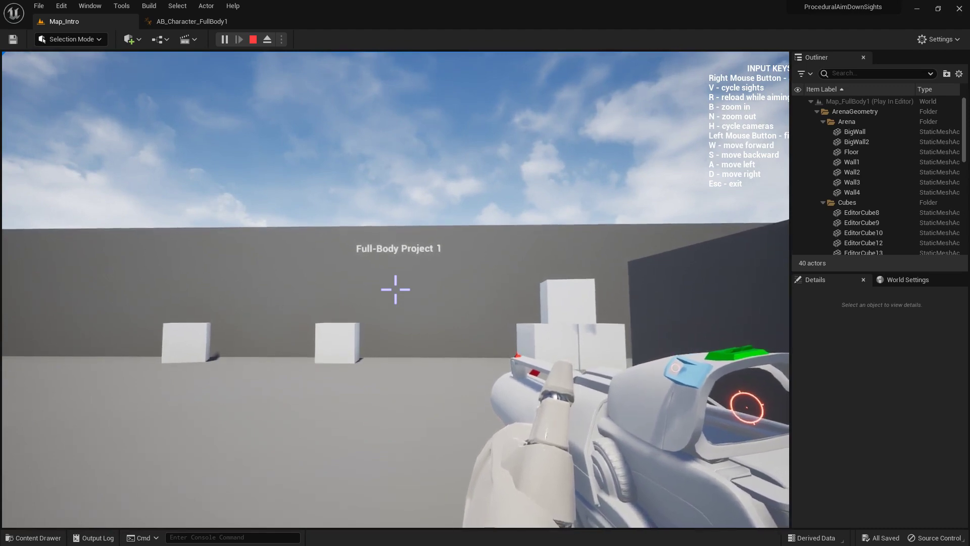
right_click(396, 289)
key(a)
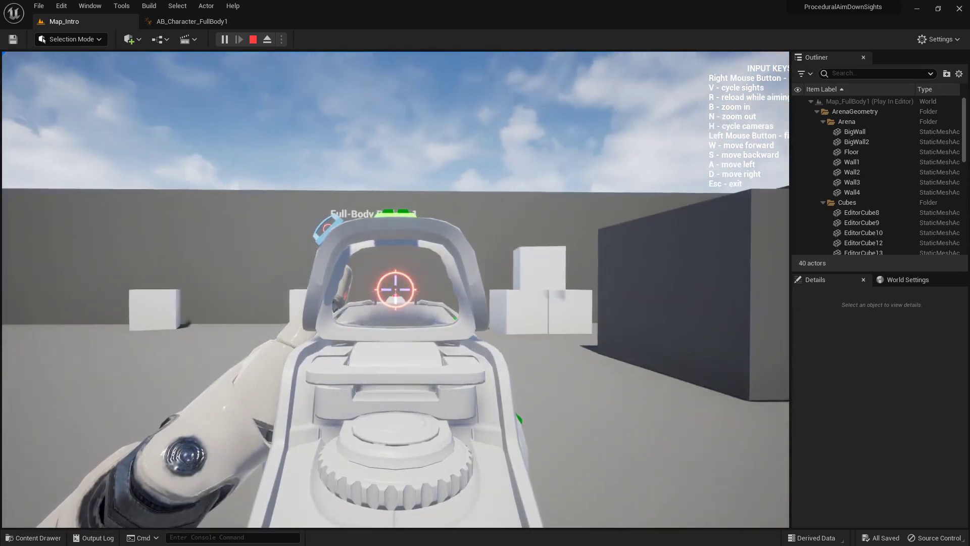
right_click(396, 290)
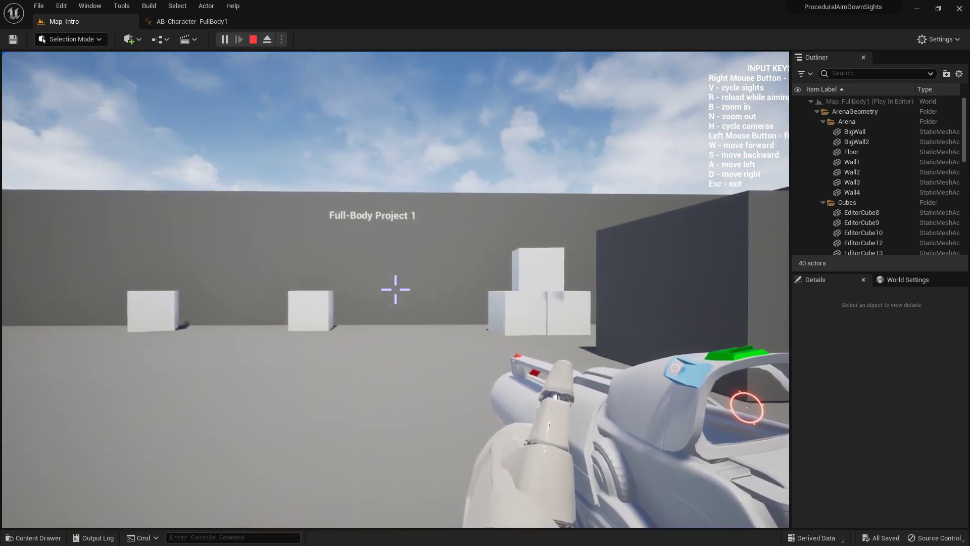
key(r)
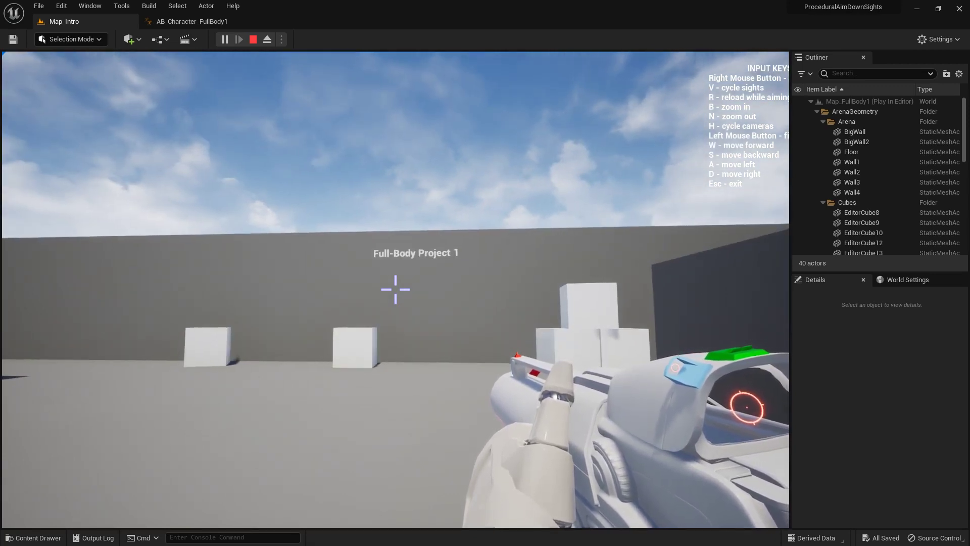
key(Escape)
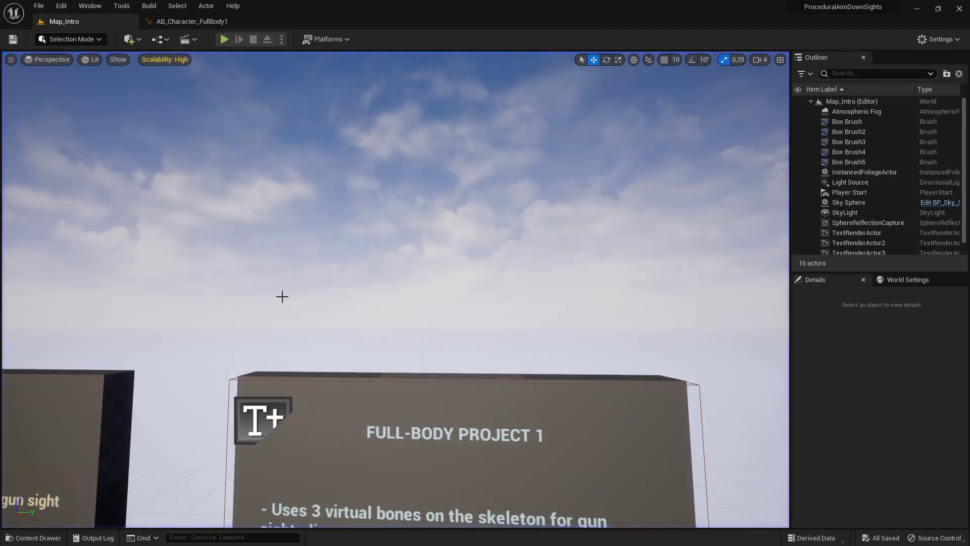
click(201, 23)
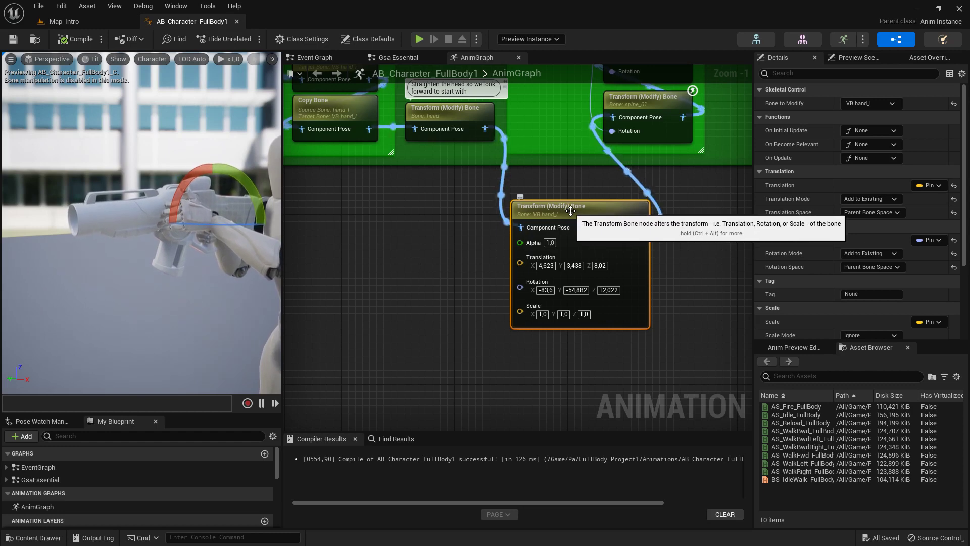
- Preview the VB hand_l Transform (Modify) Bone node with Alpha 0.0 by compiling, and restore its Alpha to 1.0
drag(571, 211, 565, 212)
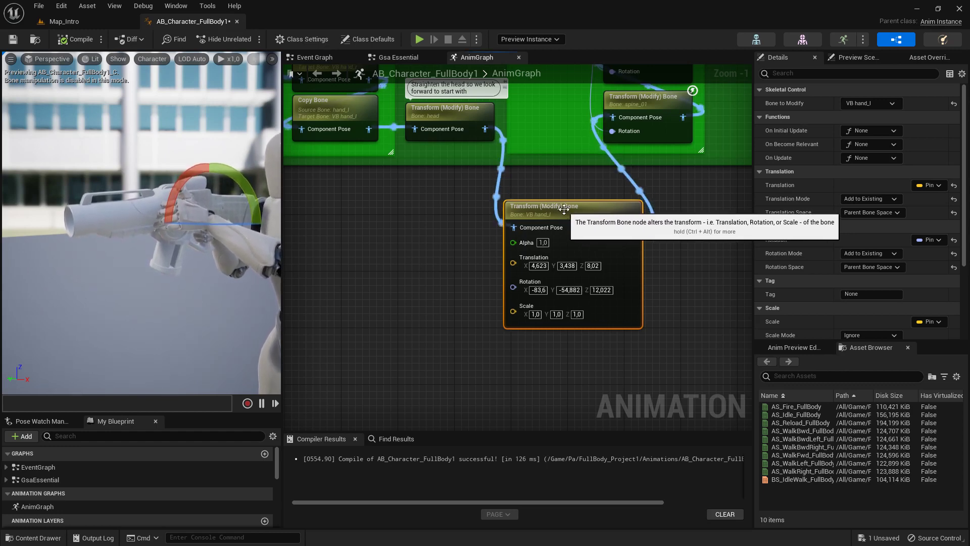
click(543, 243)
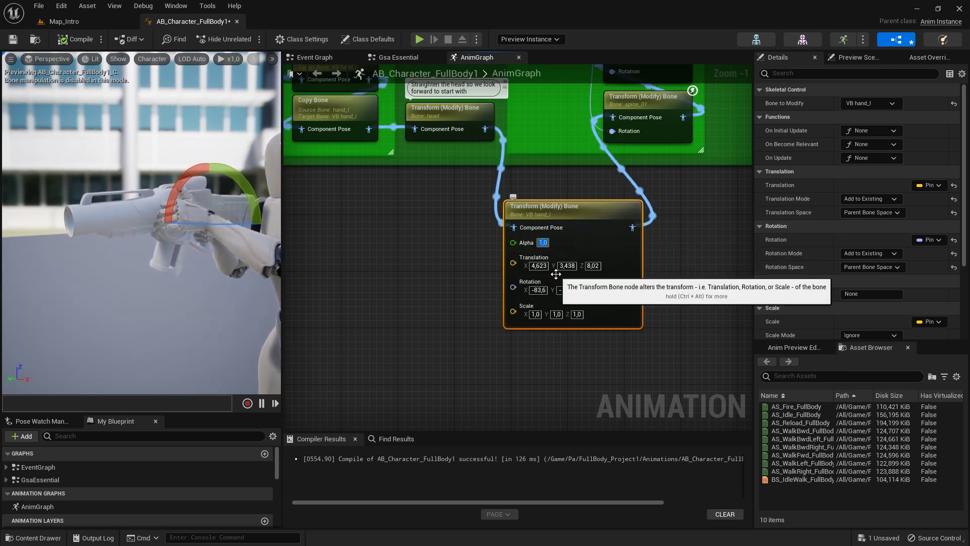
key(Return)
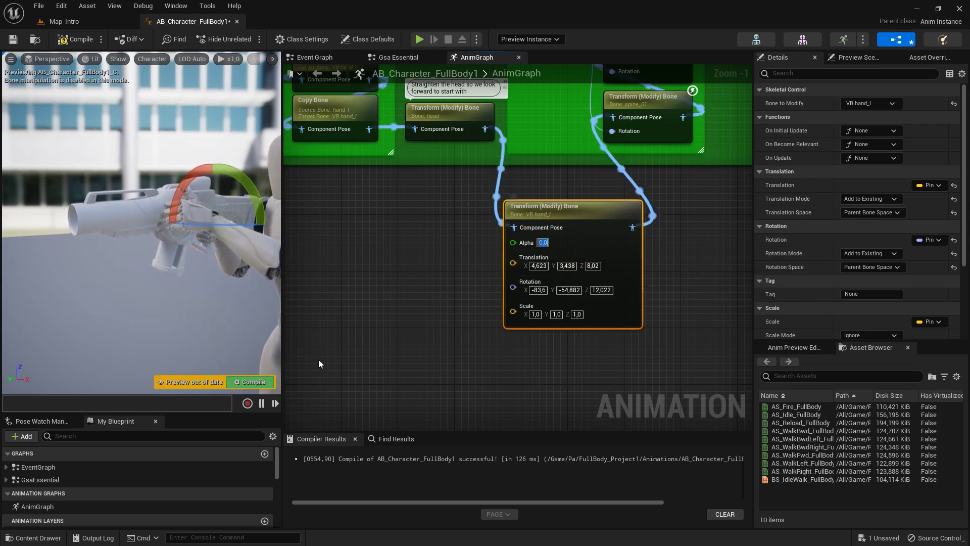
click(252, 383)
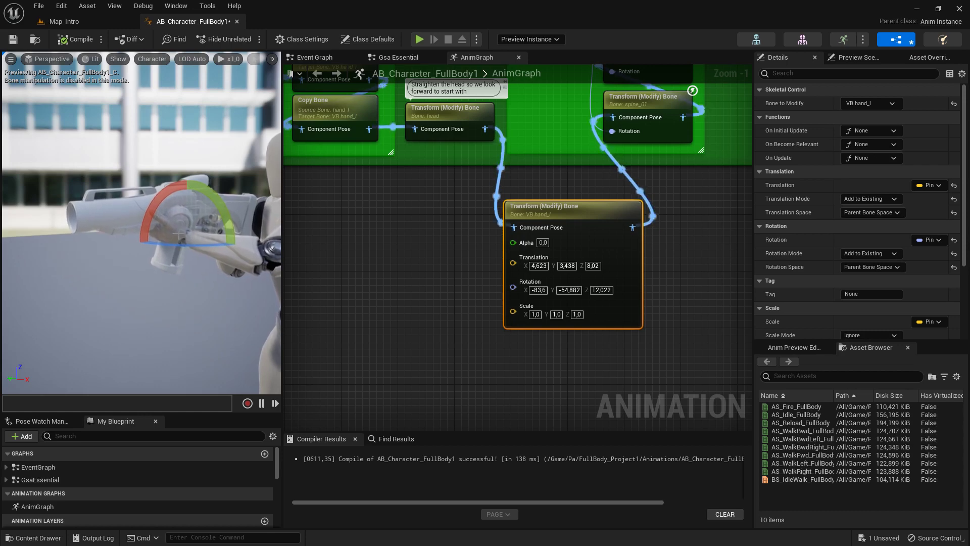
click(542, 243)
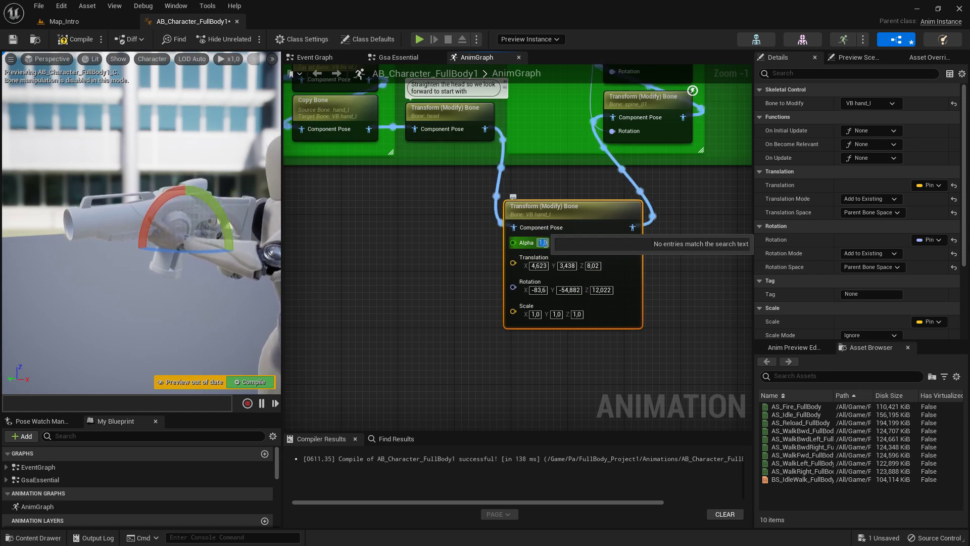
- Promote the Alpha input of the VB hand_l Transform (Modify) Bone node to a variable, and check the Event Graph before returning to the AnimGraph
drag(512, 243, 430, 248)
click(477, 295)
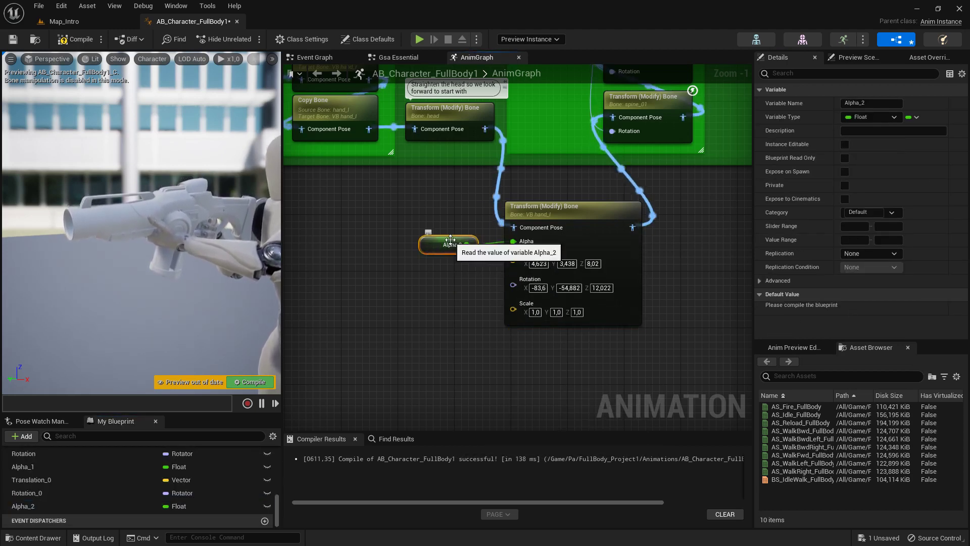
click(335, 58)
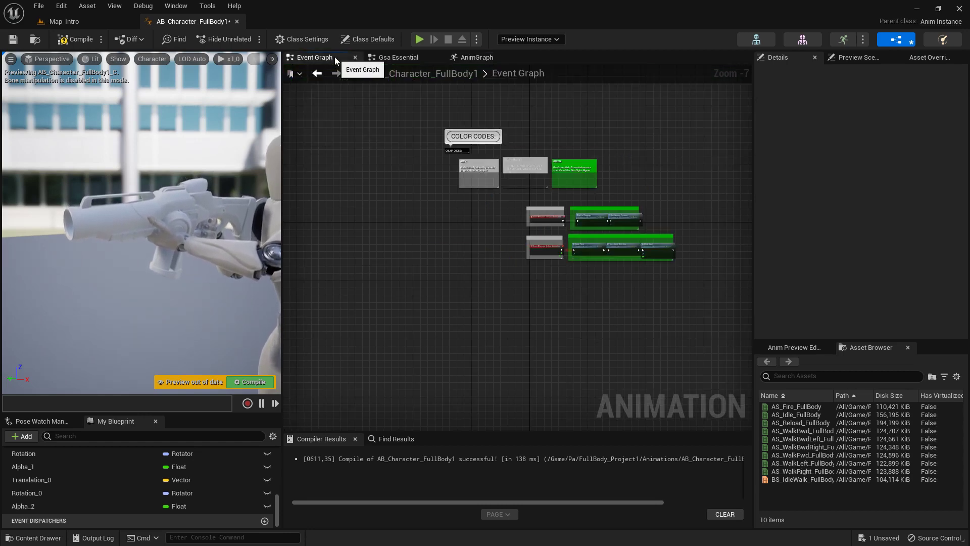
click(474, 57)
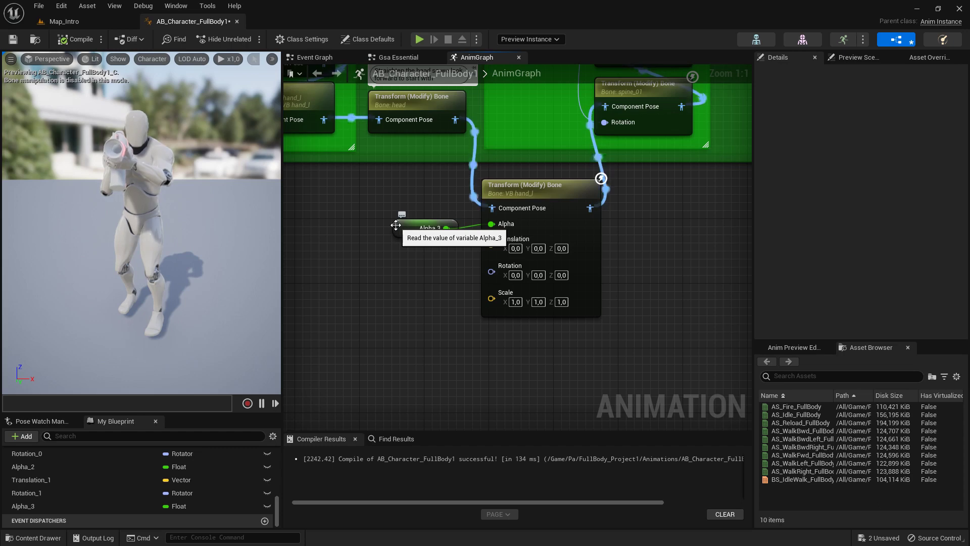
- Enable Interp Result for the Alpha of the VB hand_l Transform (Modify) Bone node, and reposition the connected Alpha 3 variable node
drag(396, 225, 392, 228)
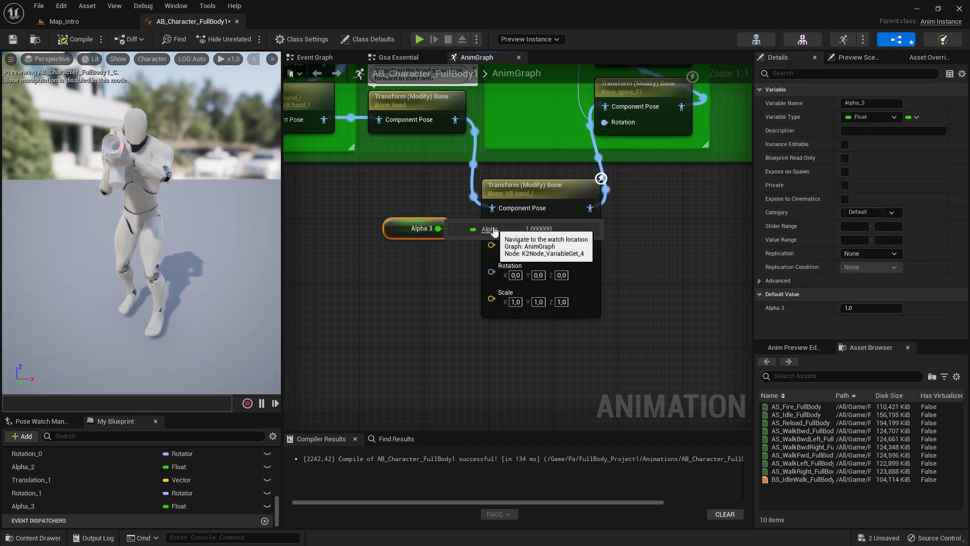
click(510, 194)
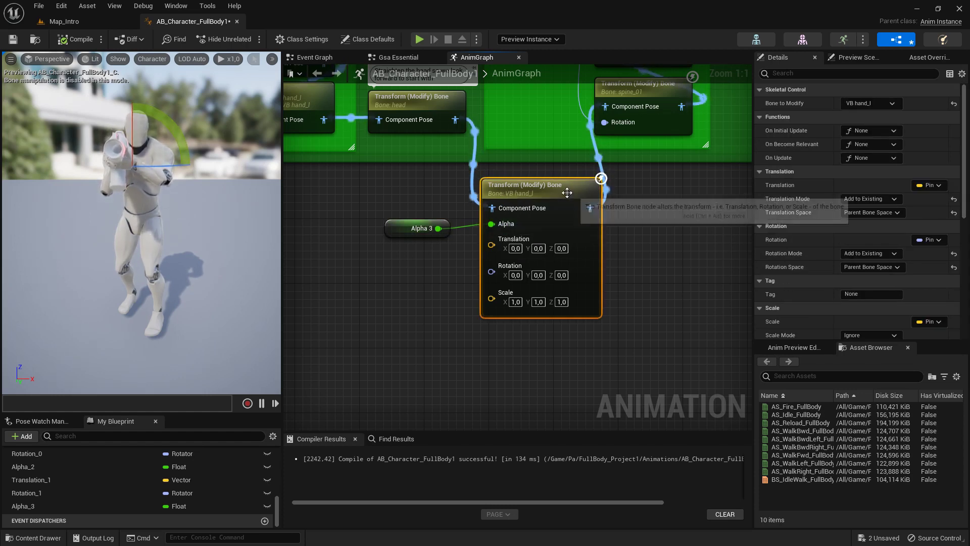
scroll(965, 174, down, 1)
drag(965, 175, 967, 317)
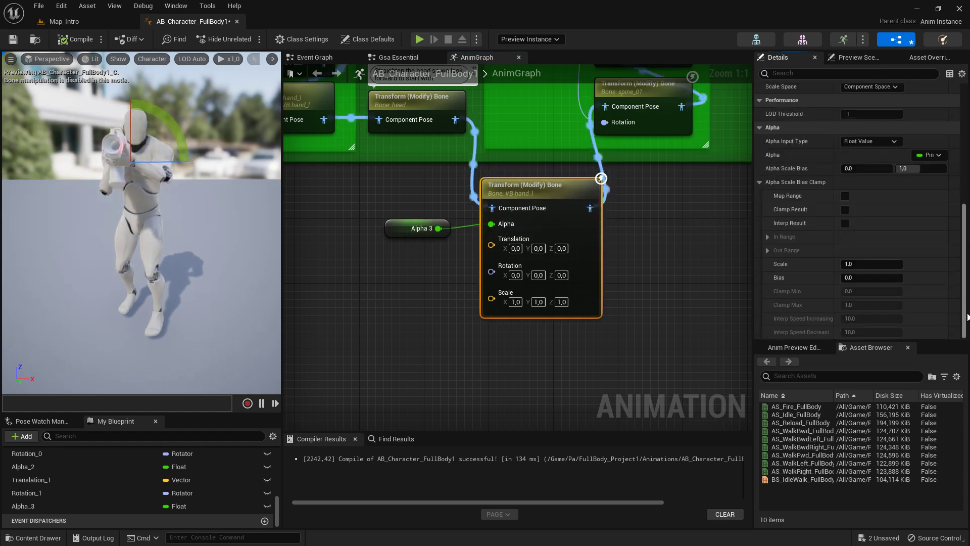
click(845, 223)
drag(393, 229, 384, 228)
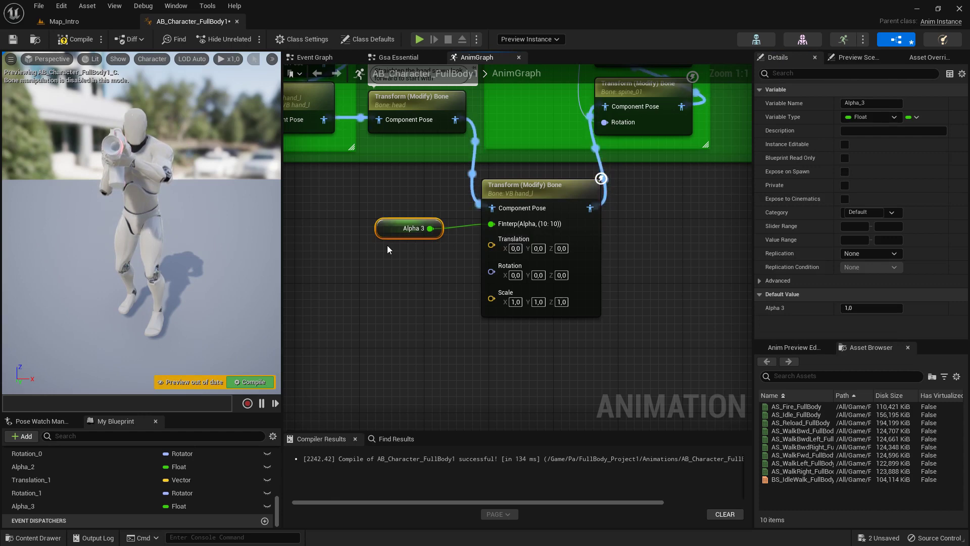
drag(401, 230, 400, 238)
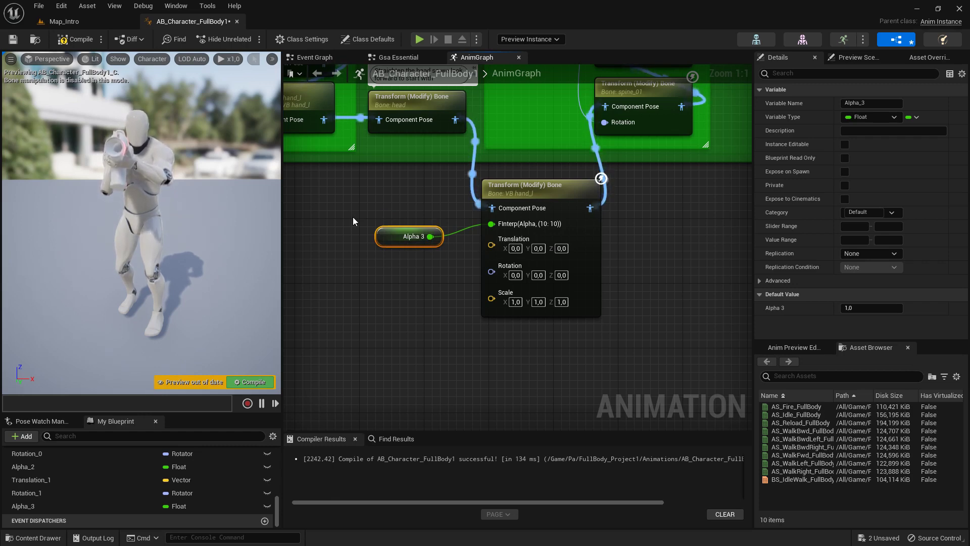
click(532, 208)
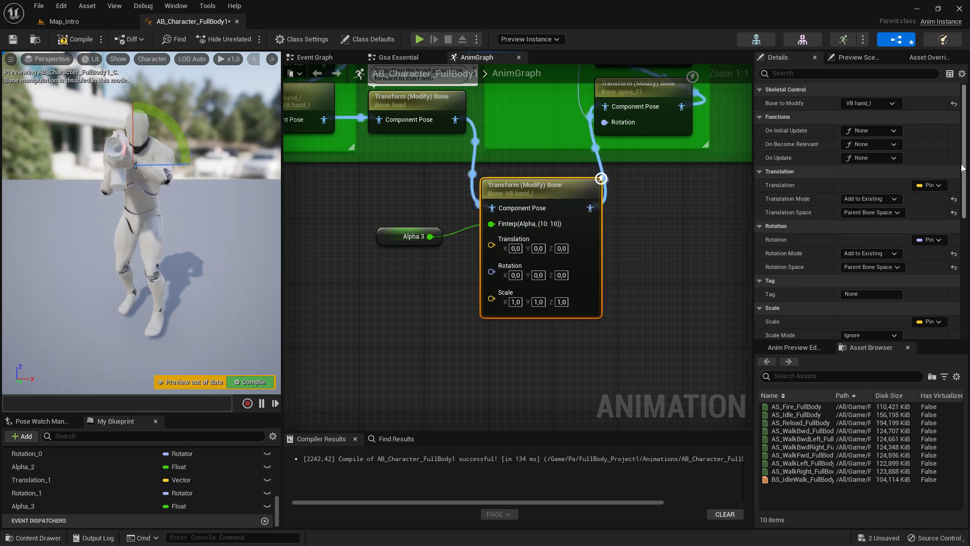
scroll(860, 202, down, 8)
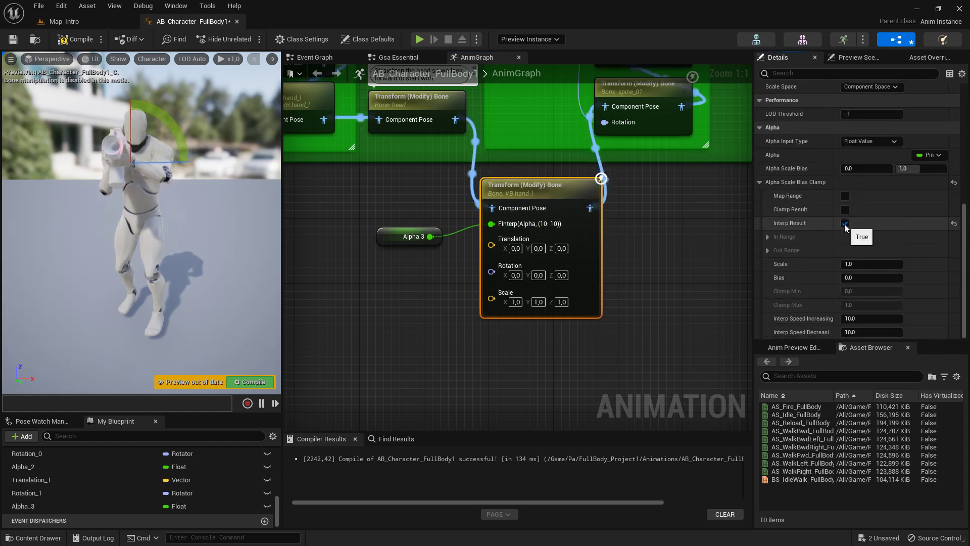